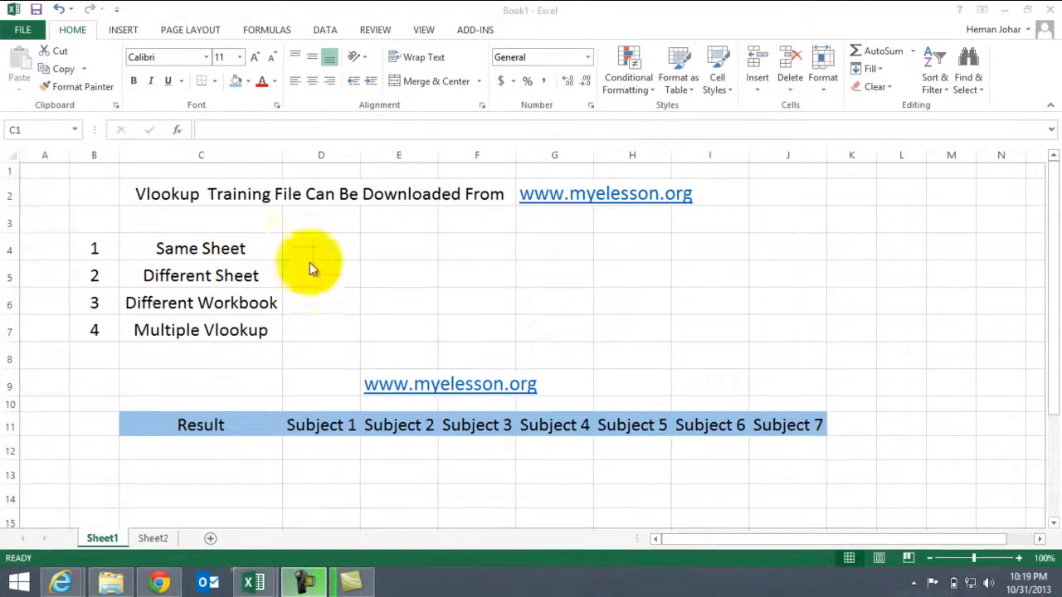
Review the four VLOOKUP topics listed in C4:C7, from Same Sheet to Multiple Vlookup.
click(237, 247)
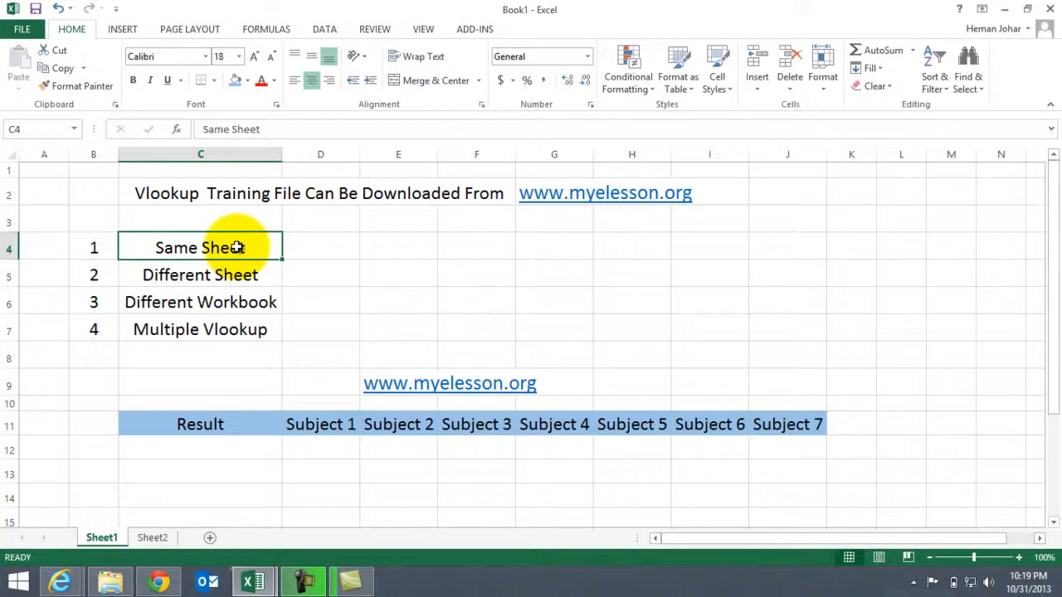
click(224, 275)
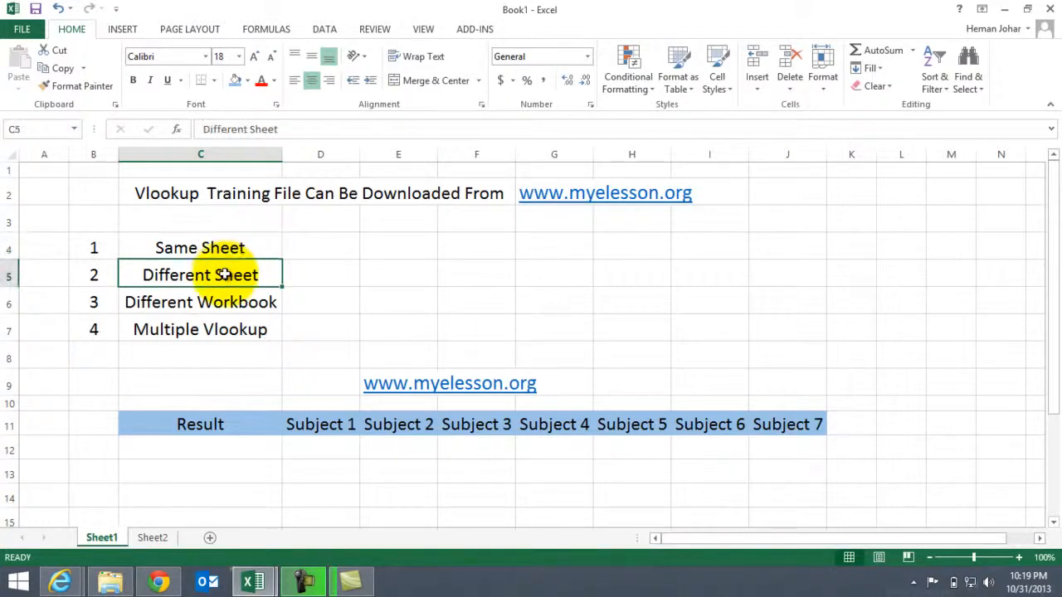
click(224, 303)
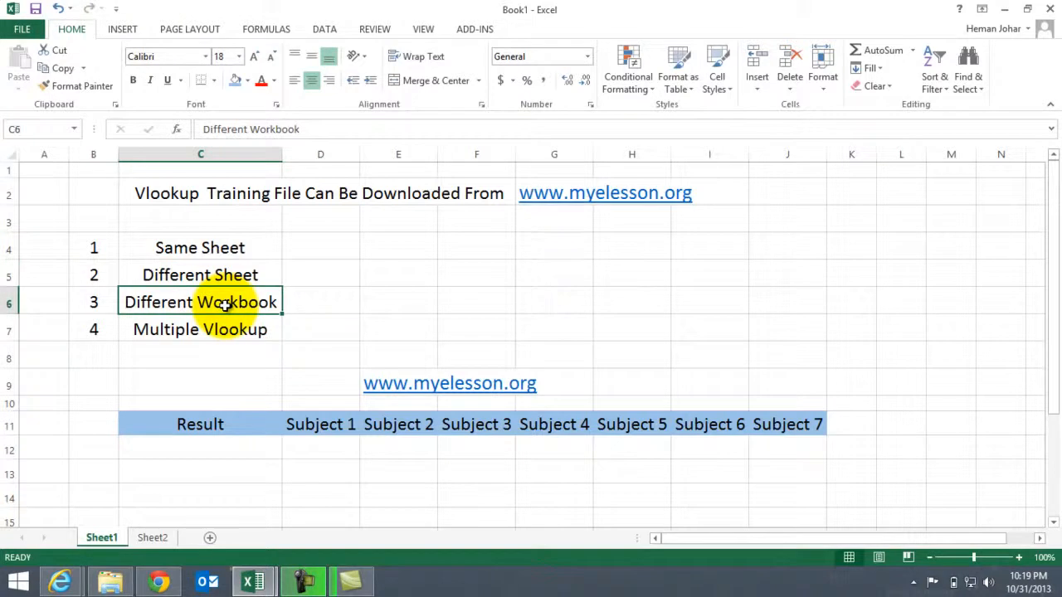
key(Down)
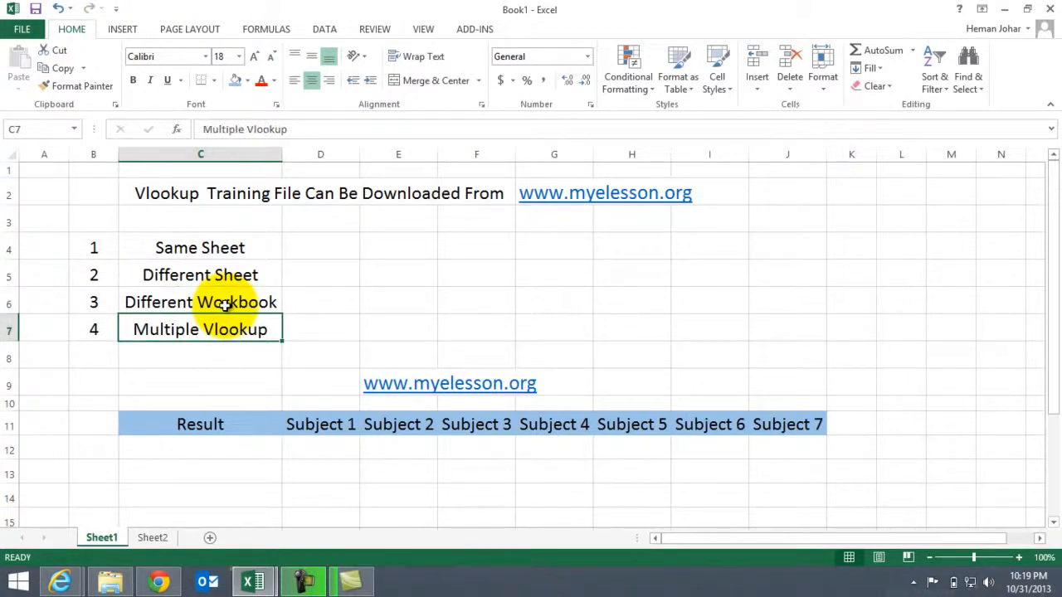
Examine the names listed under the Name header in the lower marks table.
key(Down)
key(Down)
key(Down)
key(Down)
key(Down)
key(Down)
key(Down)
key(Down)
key(Down)
key(Down)
key(Down)
key(Down)
key(Down)
key(Down)
key(Down)
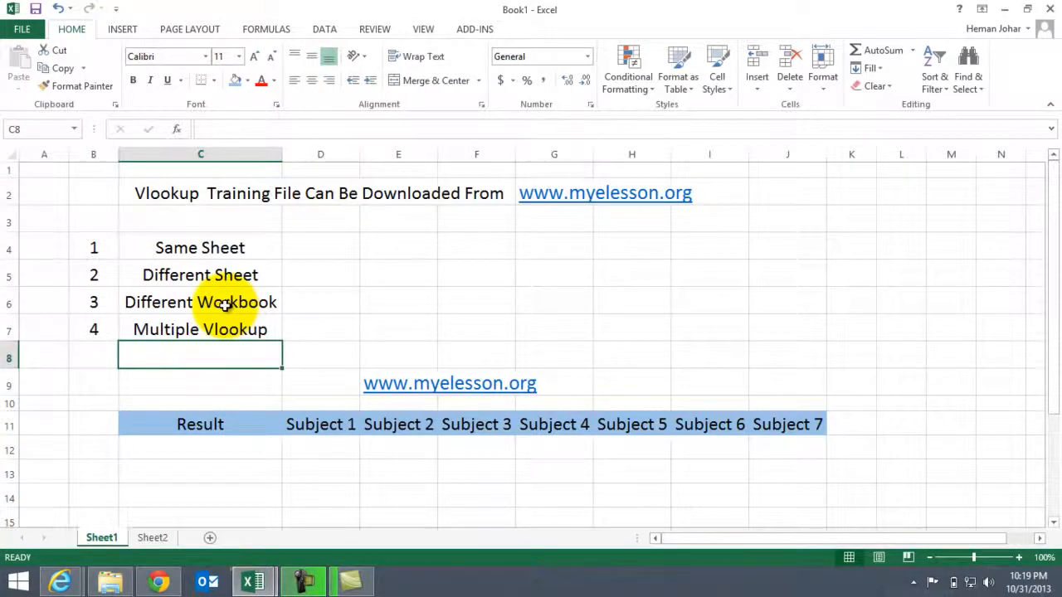
key(Up)
key(Up)
key(Up)
key(Up)
key(Up)
key(Up)
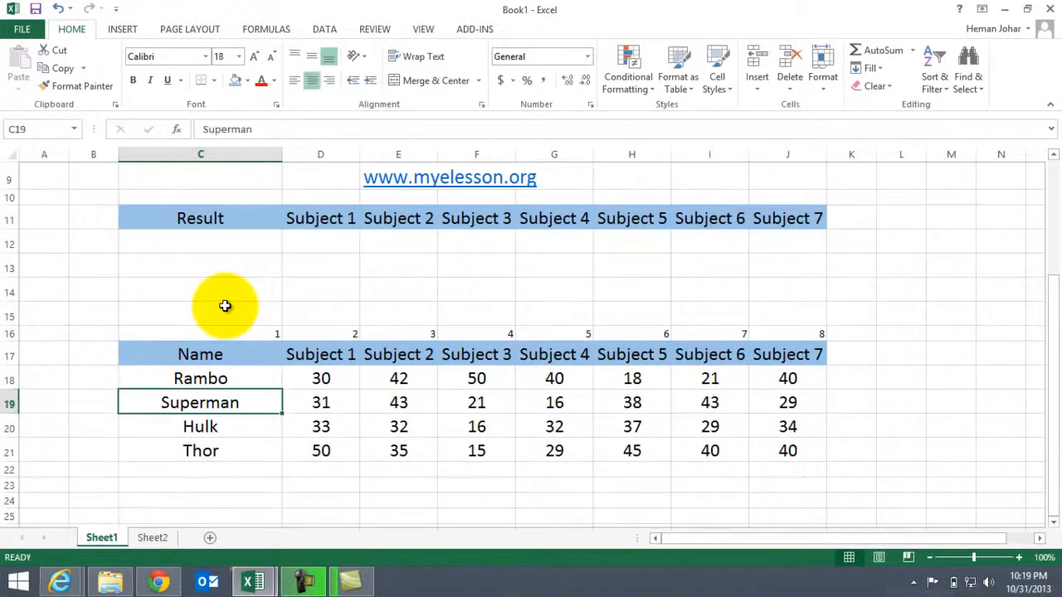
key(Down)
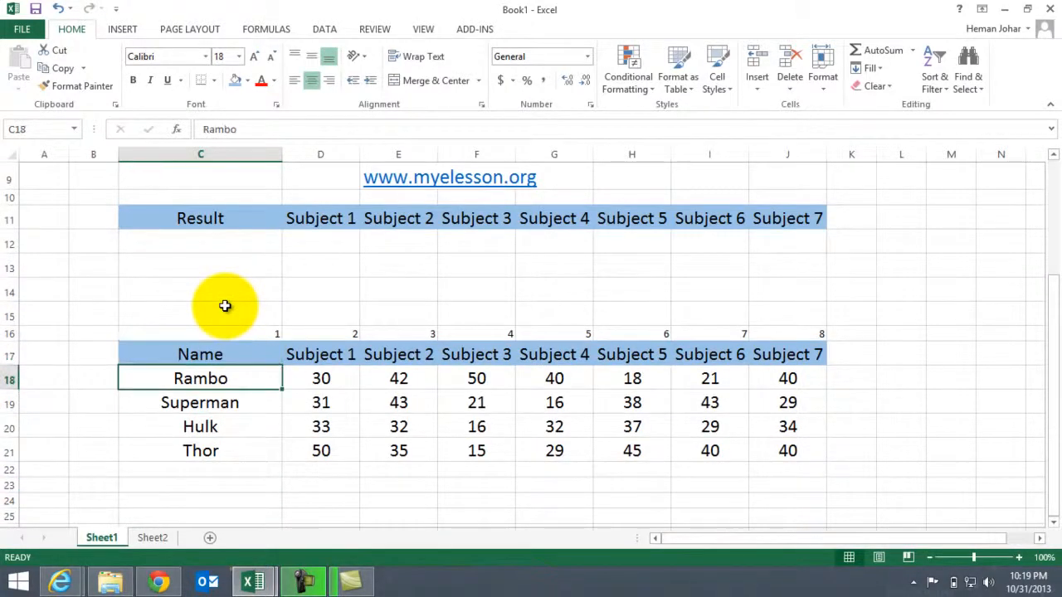
key(Down)
key(Down)
key(Down)
key(Down)
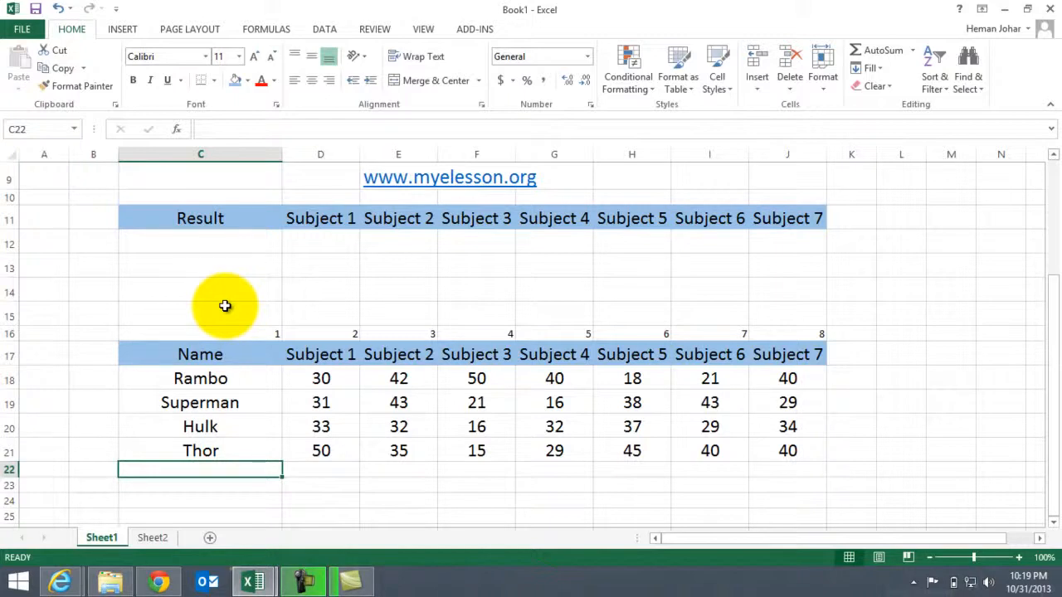
key(Up)
key(Up)
key(Up)
key(Up)
key(Up)
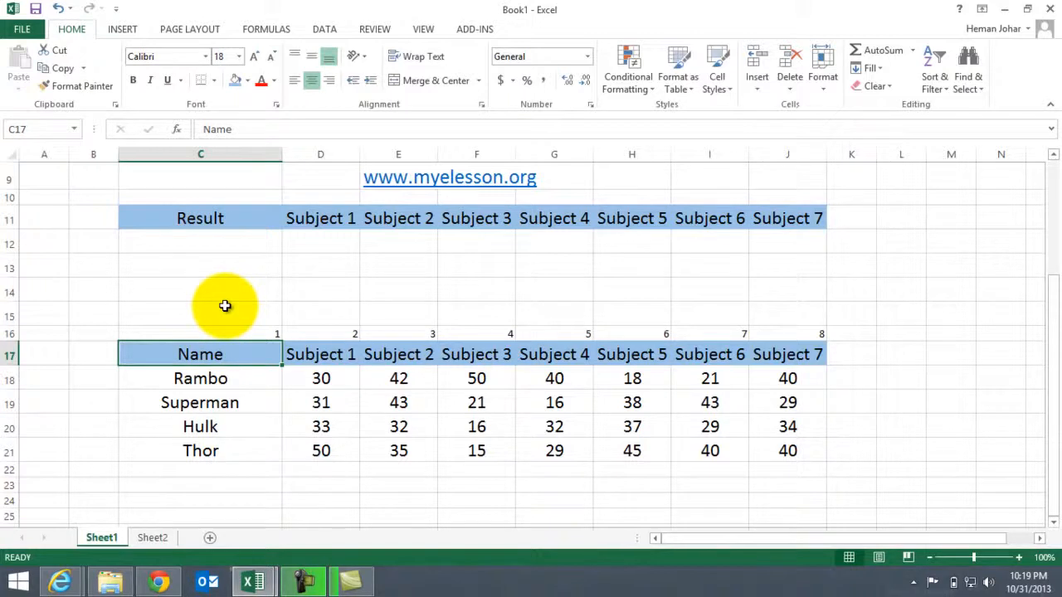
Examine the Subject 1 to Subject 7 headers and marks, and return to the empty row under Result.
key(Right)
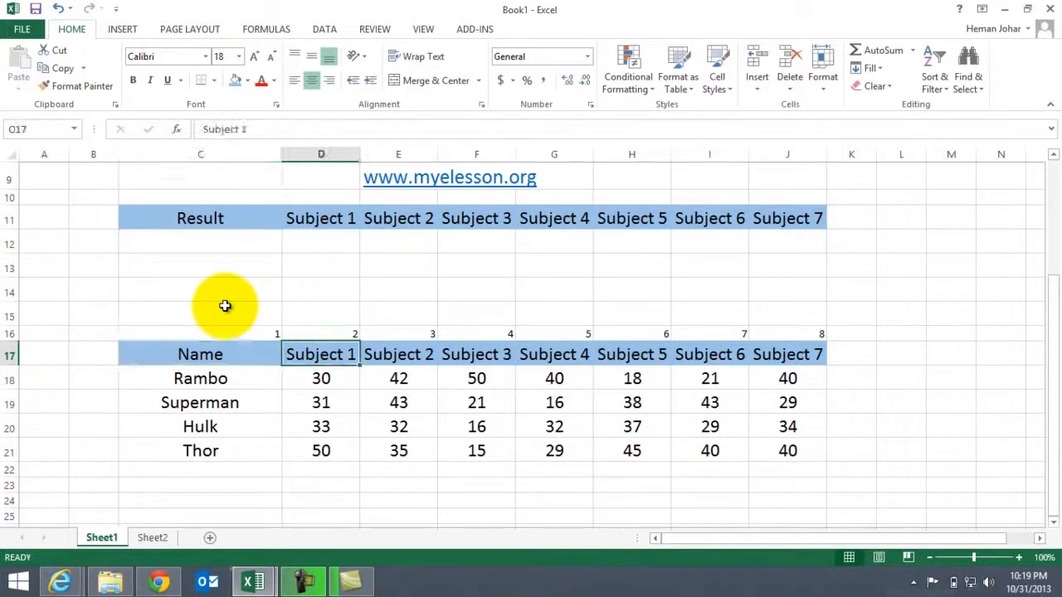
key(Right)
key(Right)
key(Right)
key(Right)
key(Right)
key(Right)
key(Down)
key(Down)
key(Left)
key(Left)
key(Left)
key(Left)
key(Left)
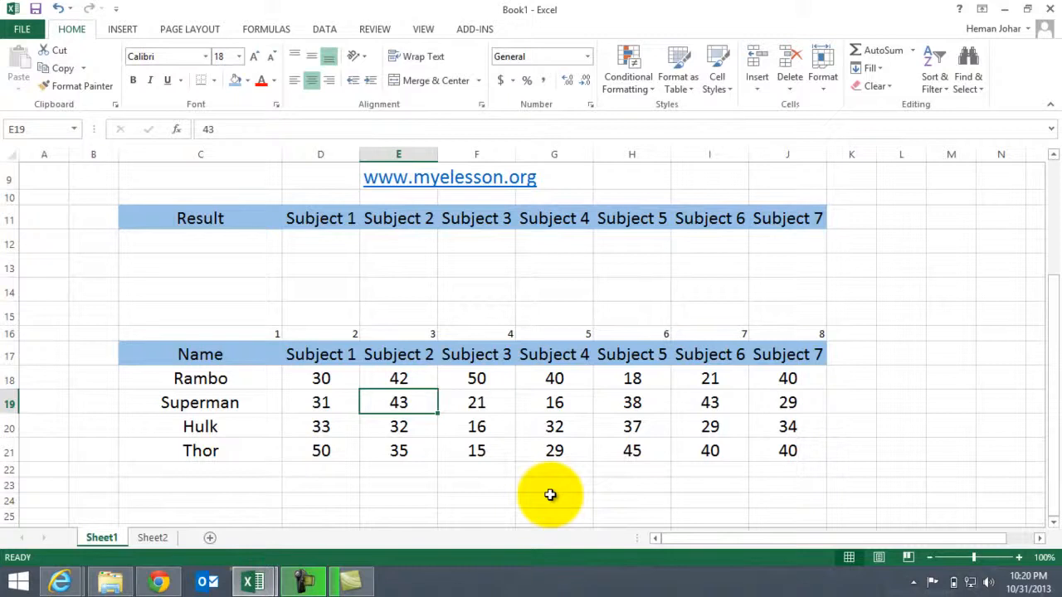
key(Left)
key(Up)
key(Up)
key(Up)
key(Up)
key(Up)
key(Up)
key(Up)
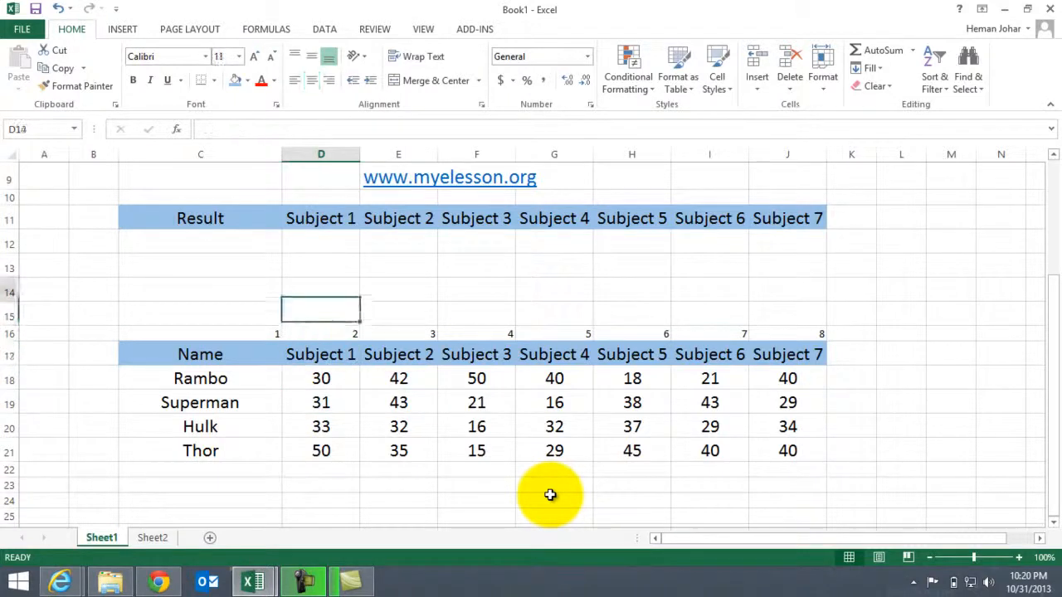
key(Left)
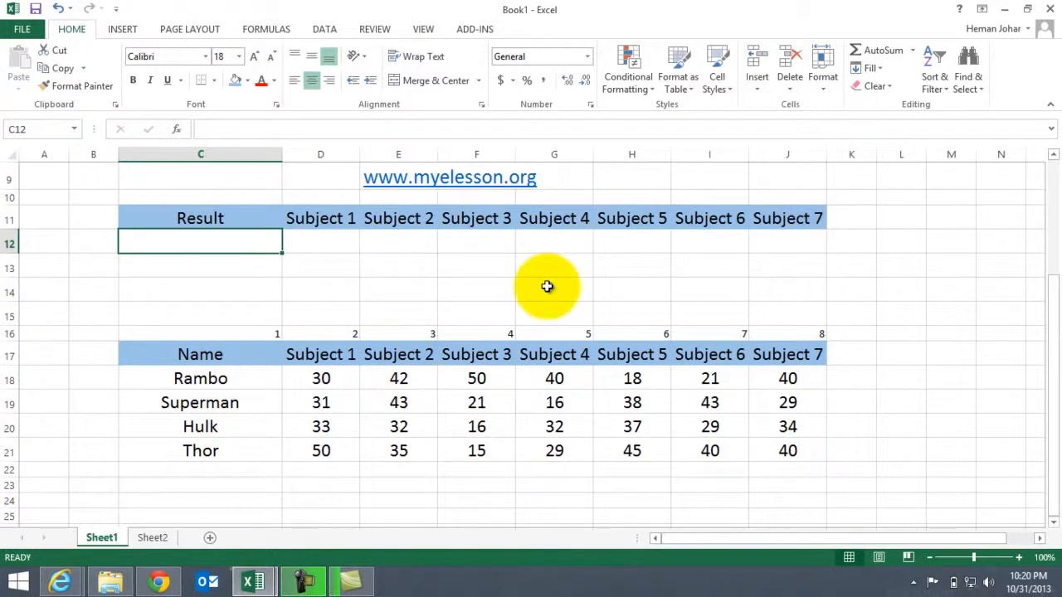
Review the Same Sheet topic in C4 again, along with the marks table it applies to.
key(Up)
key(Up)
key(Up)
key(Up)
key(Up)
key(Up)
key(Up)
key(Up)
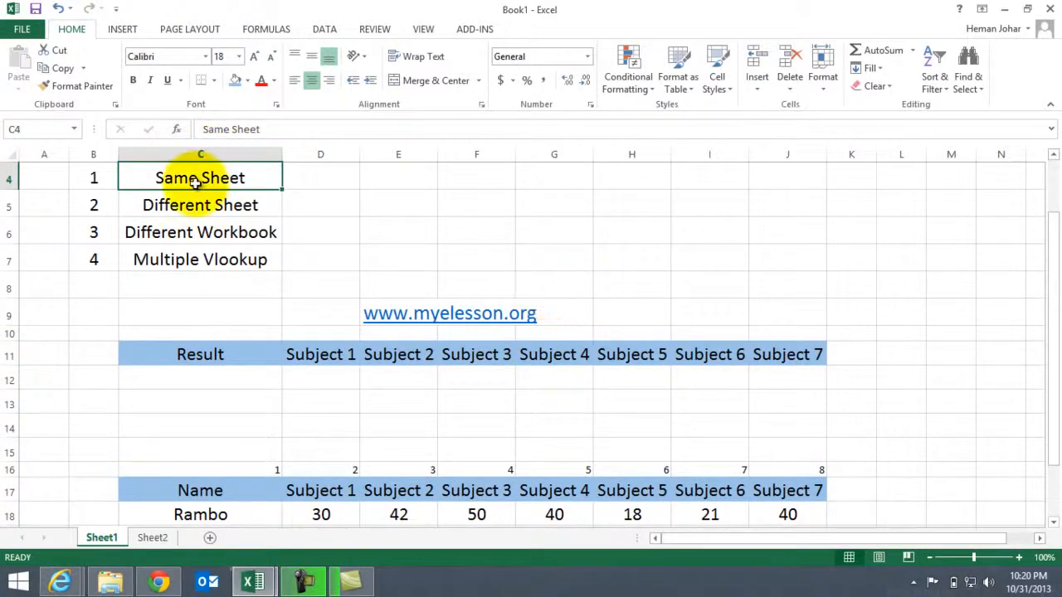
key(Down)
key(Down)
key(Down)
key(Down)
key(Down)
key(Down)
key(Down)
key(Down)
key(Down)
key(Down)
key(Down)
key(Down)
key(Down)
key(Down)
key(Down)
key(Down)
key(Down)
key(Down)
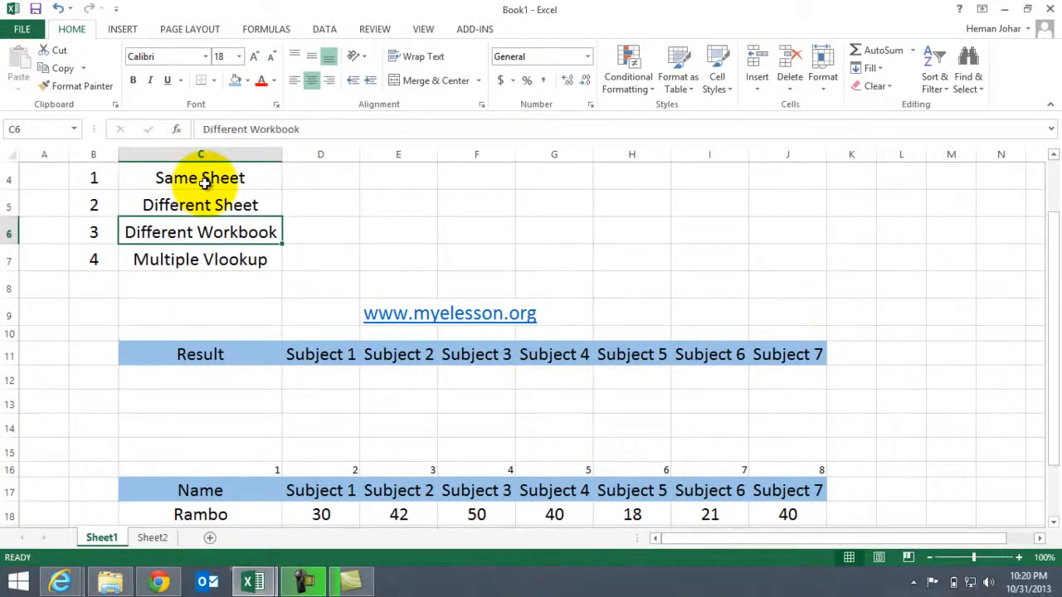
key(Up)
key(Up)
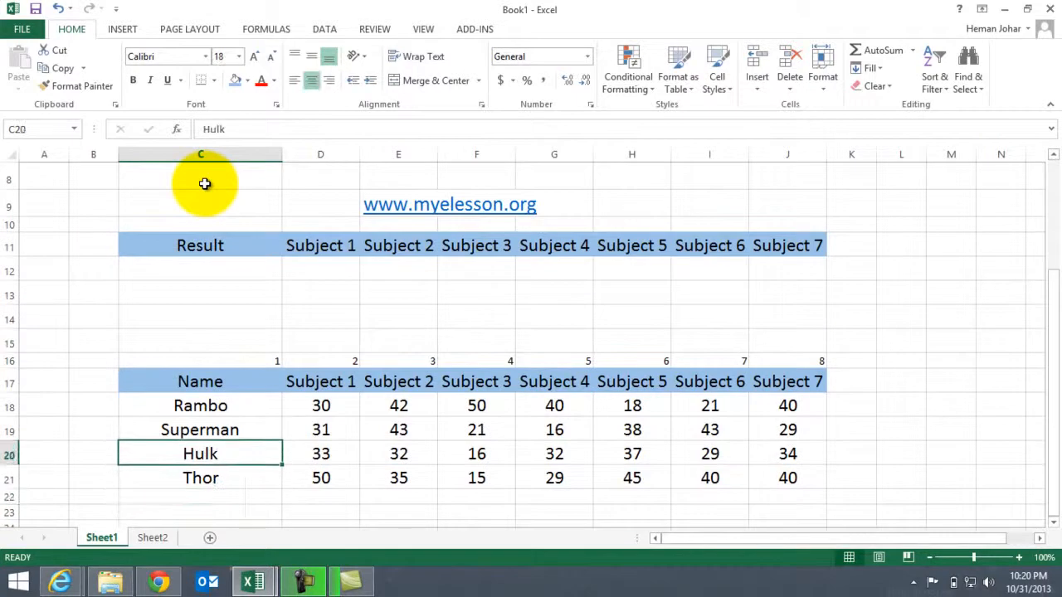
Enter Superman as the lookup name in C12 under Result.
click(181, 265)
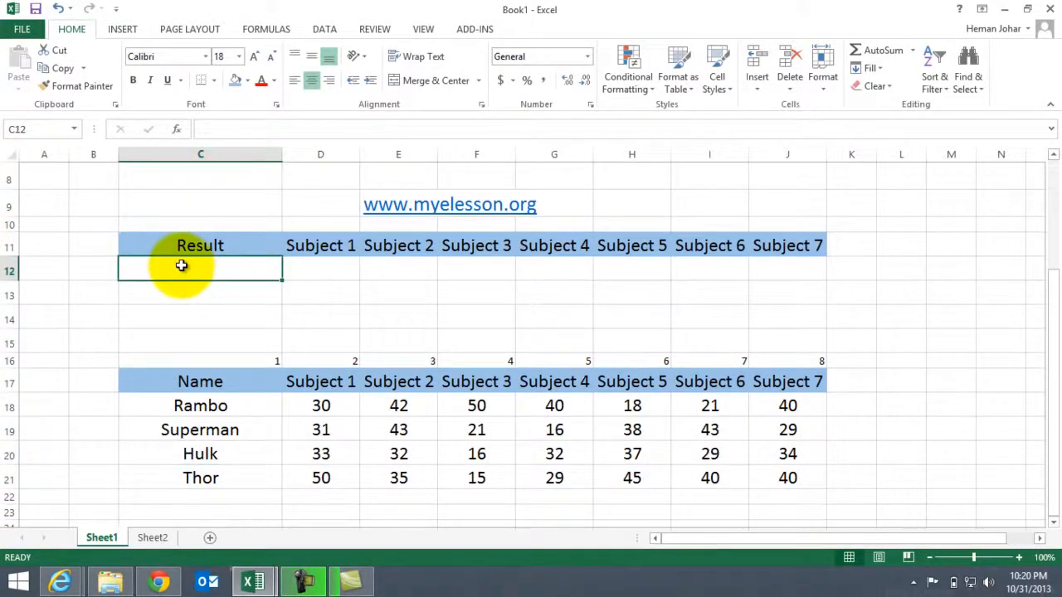
text(Super)
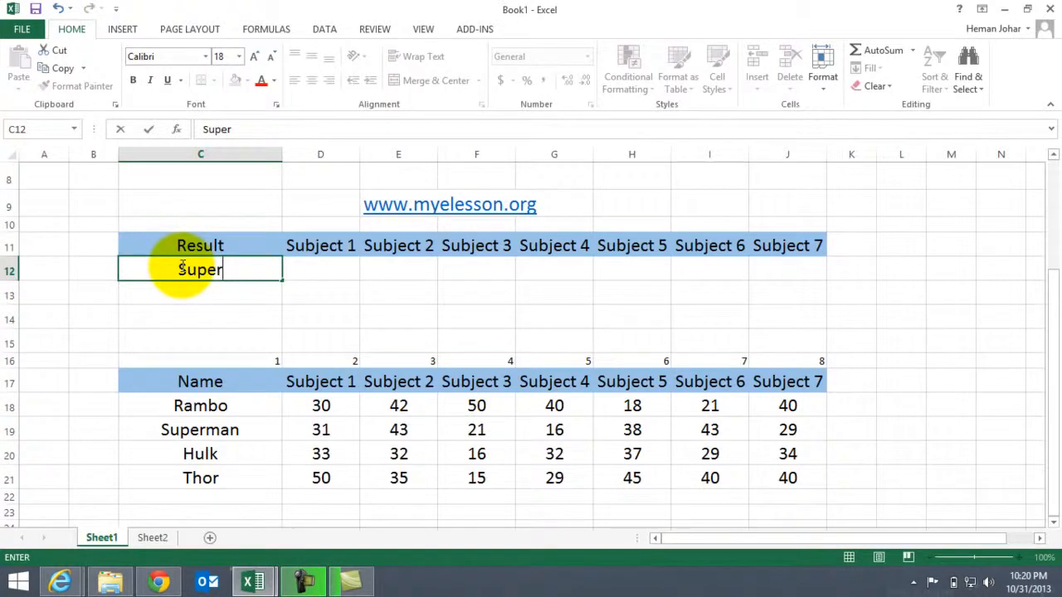
text(man)
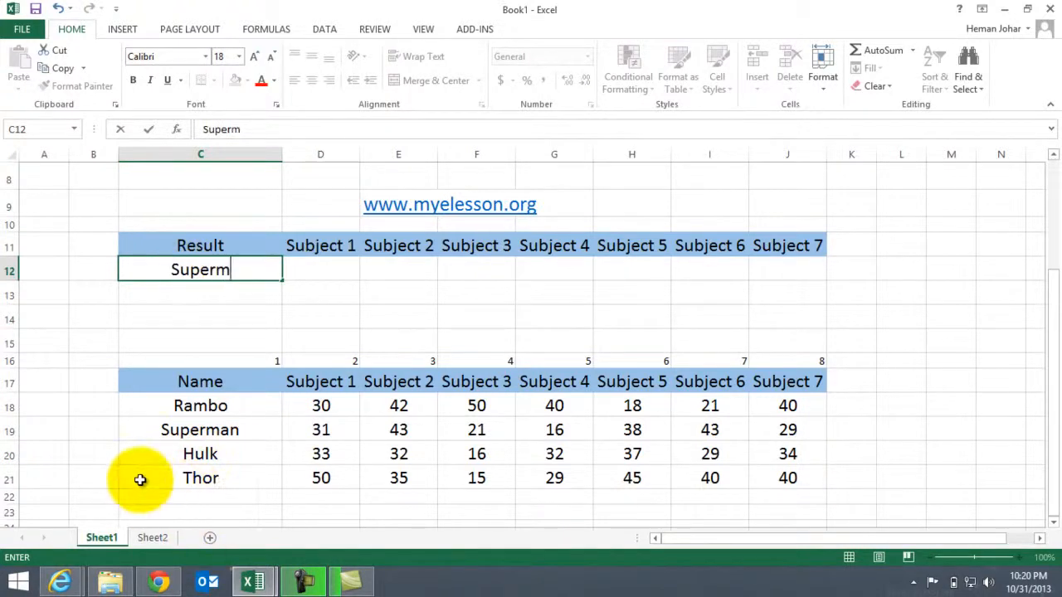
key(Return)
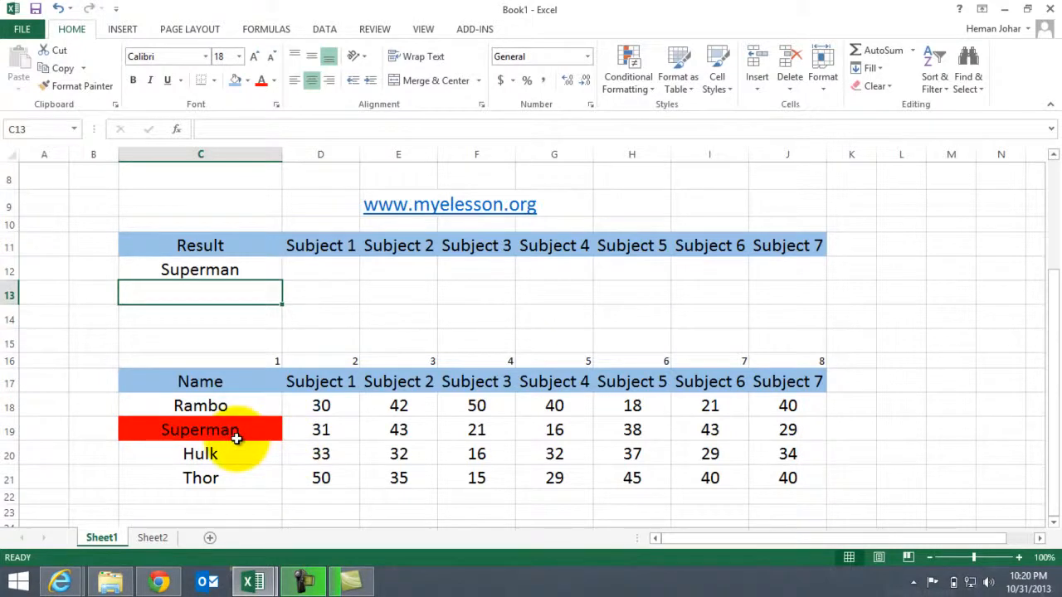
Set the lookup name in C12 to Thor.
key(Up)
text(Thor)
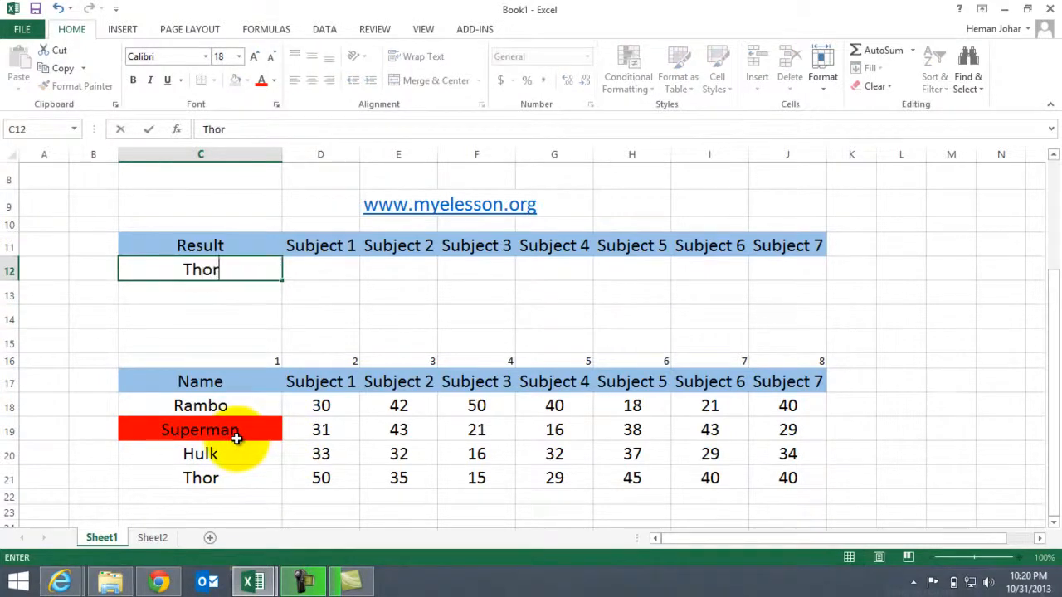
key(Return)
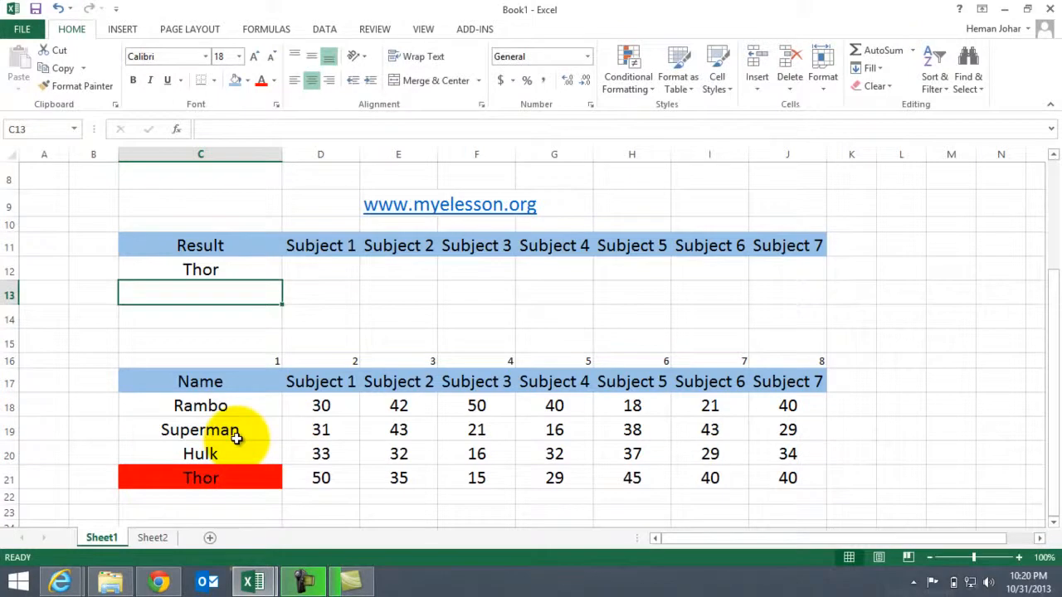
Begin a VLOOKUP formula in D12 under Subject 1, using C12 as the lookup value.
key(Up)
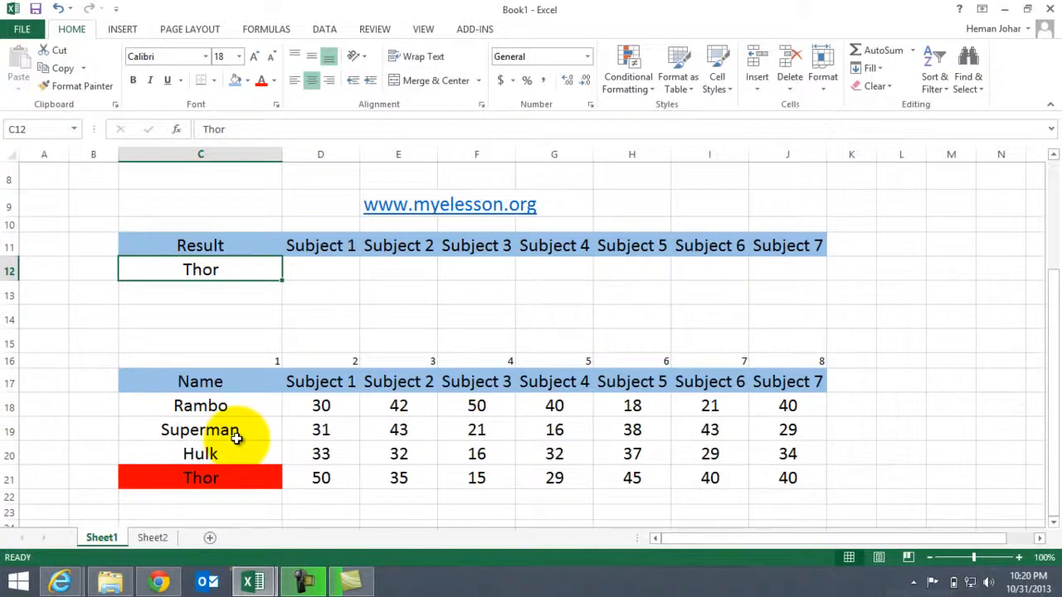
key(Right)
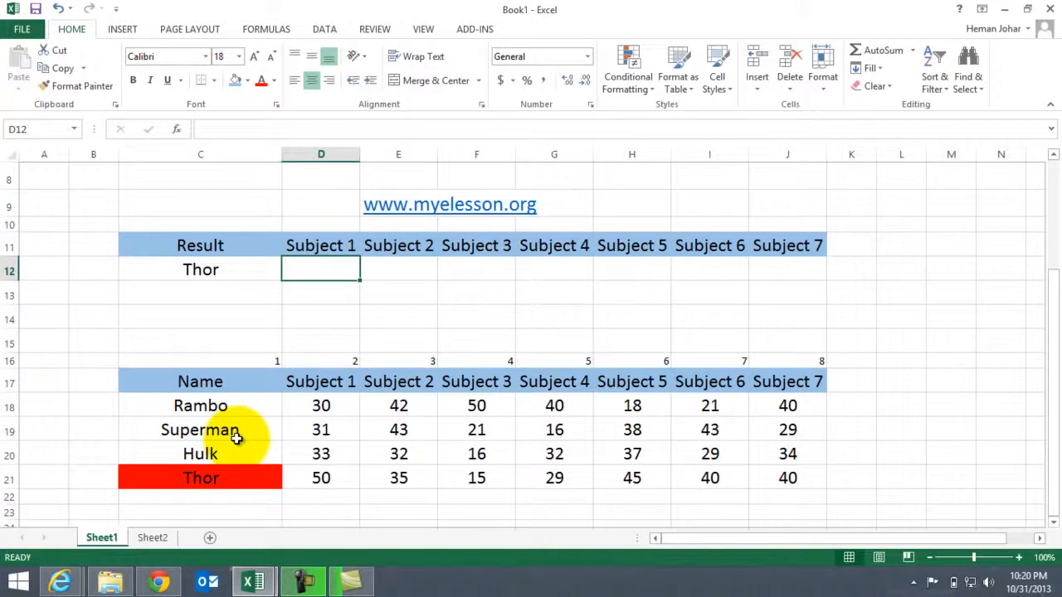
text(=vlo)
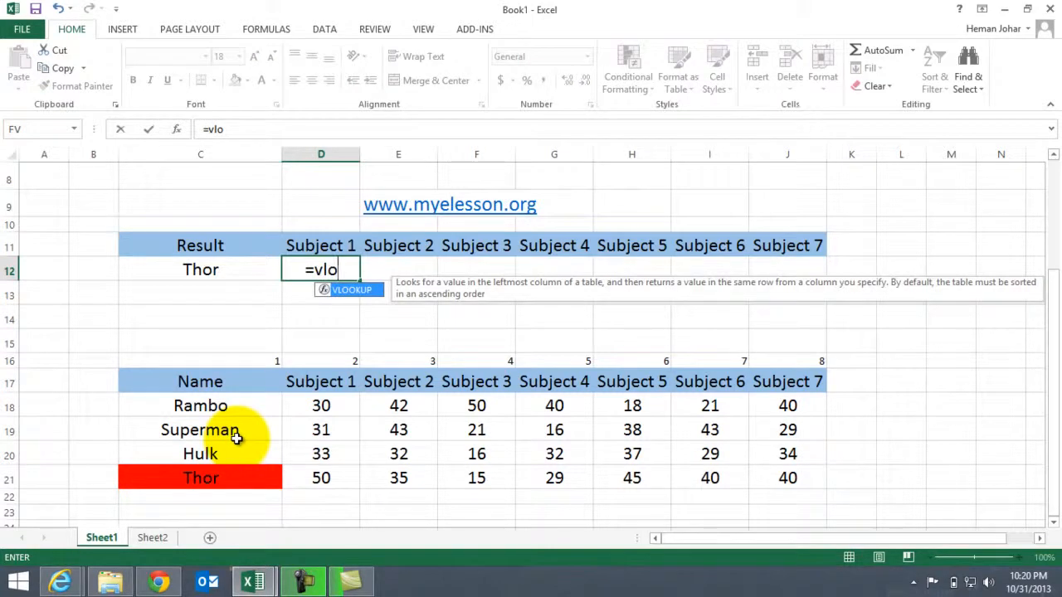
key(Tab)
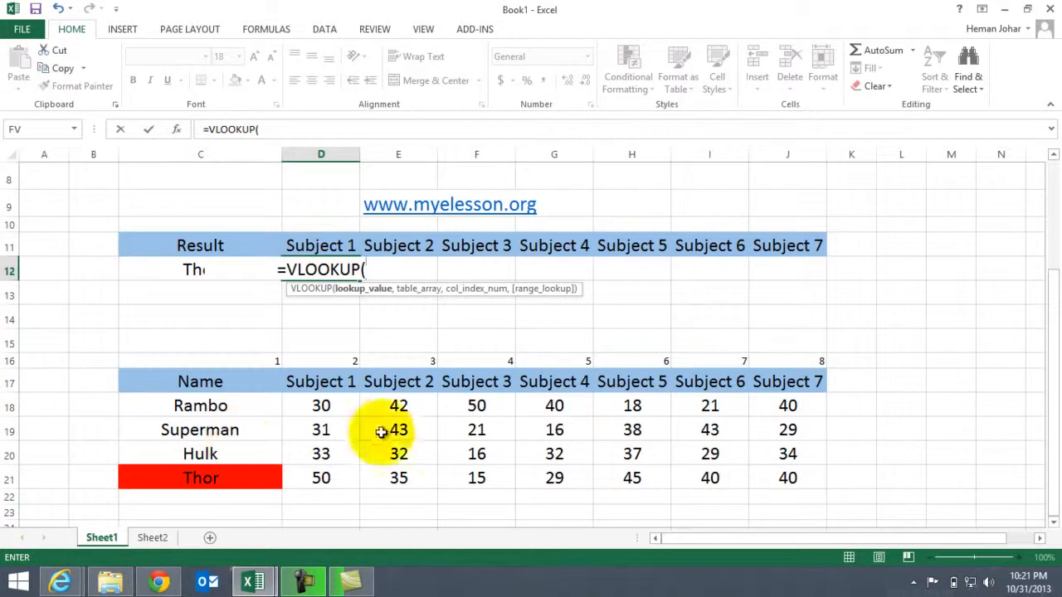
click(190, 268)
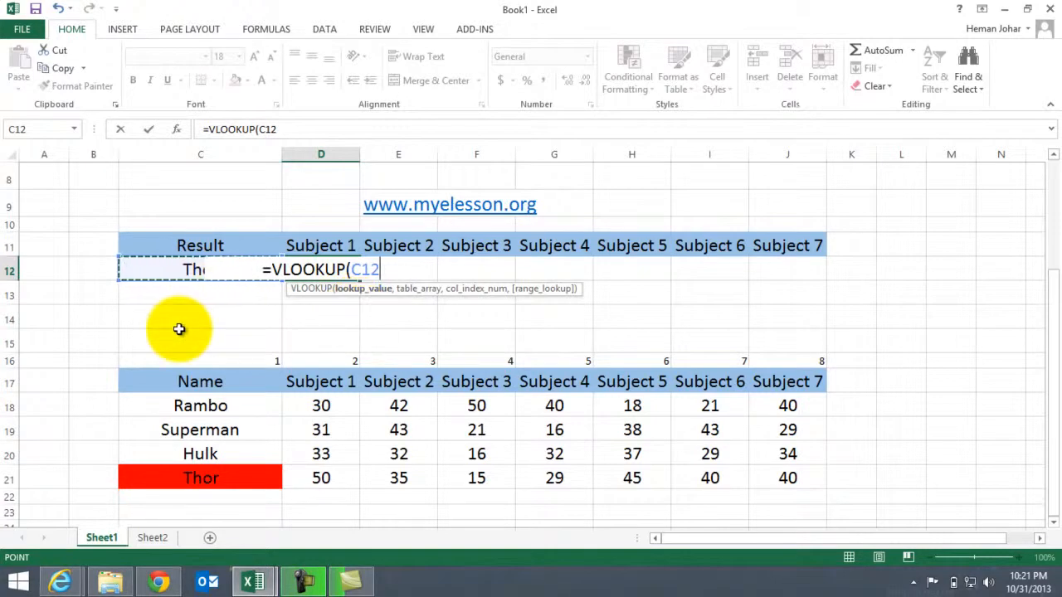
text(,)
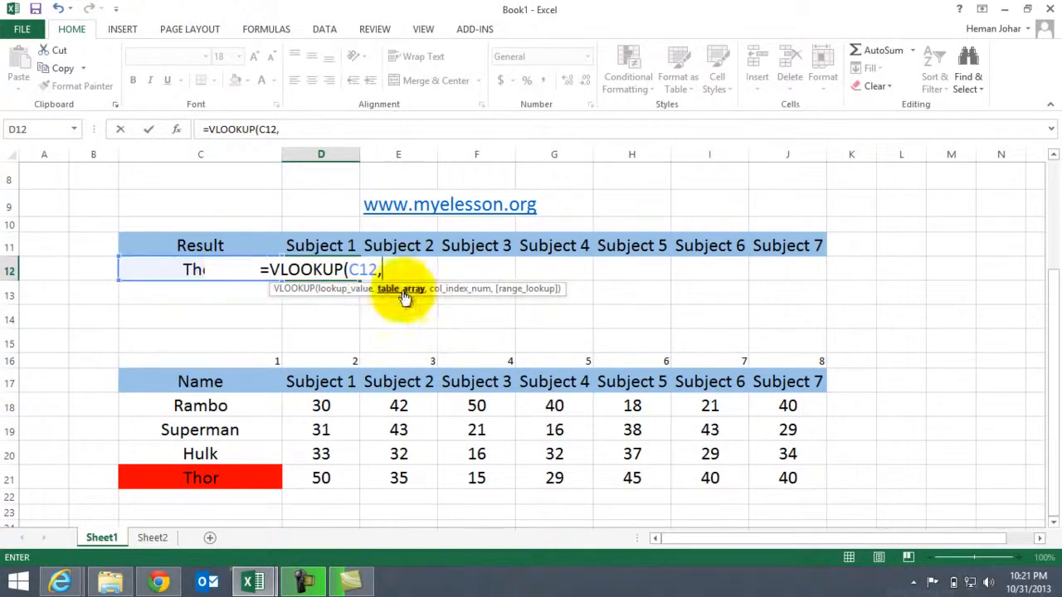
Set the VLOOKUP table array to C17:J21, covering the whole marks table with its headers.
click(200, 383)
key(shift+Right)
key(shift+Right)
key(shift+Right)
key(shift+Right)
key(shift+Right)
key(shift+Right)
key(shift+Right)
key(shift+Down)
key(shift+Down)
key(shift+Down)
key(shift+Down)
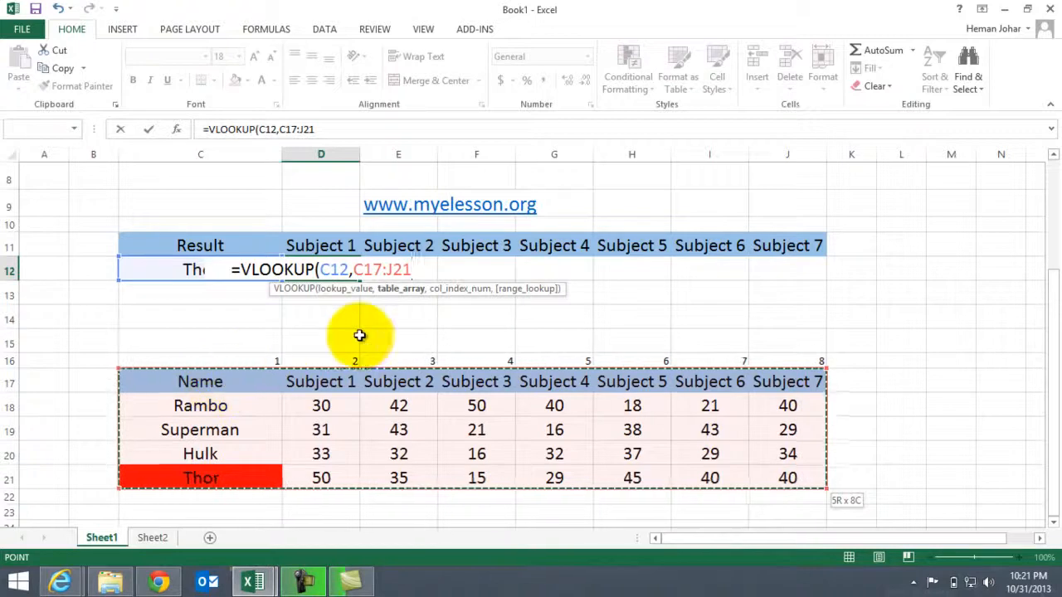
text(,)
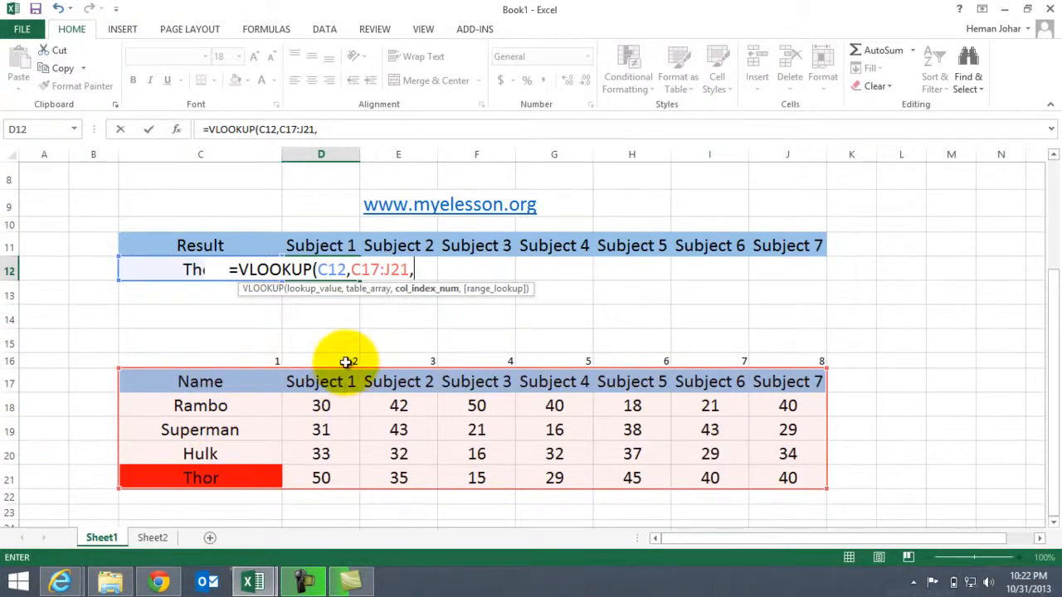
Complete the D12 VLOOKUP with column index 2 and range lookup 0, and return to the lookup name cell.
text(2)
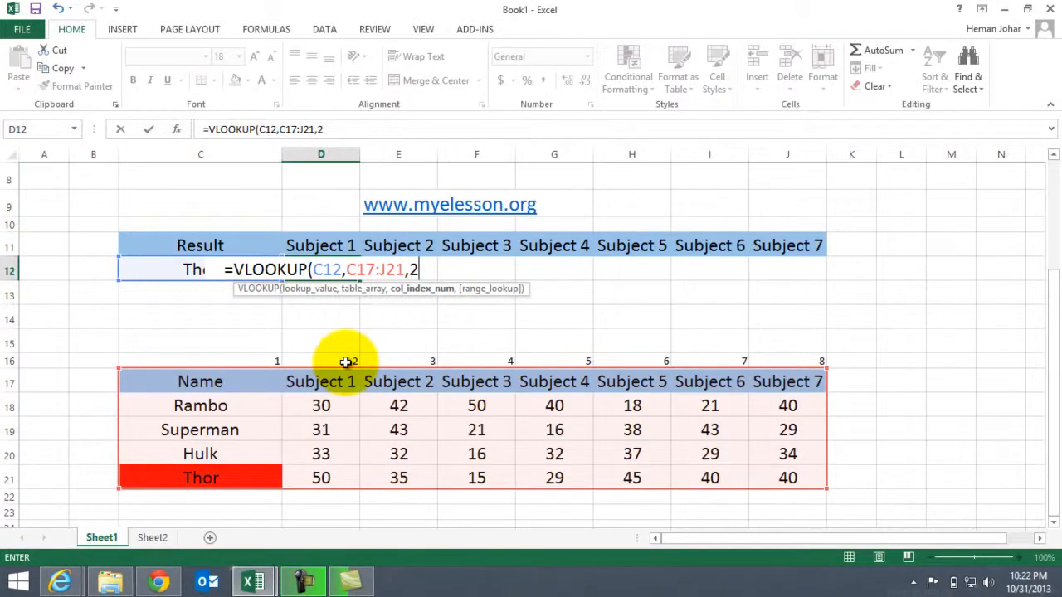
text(,0)
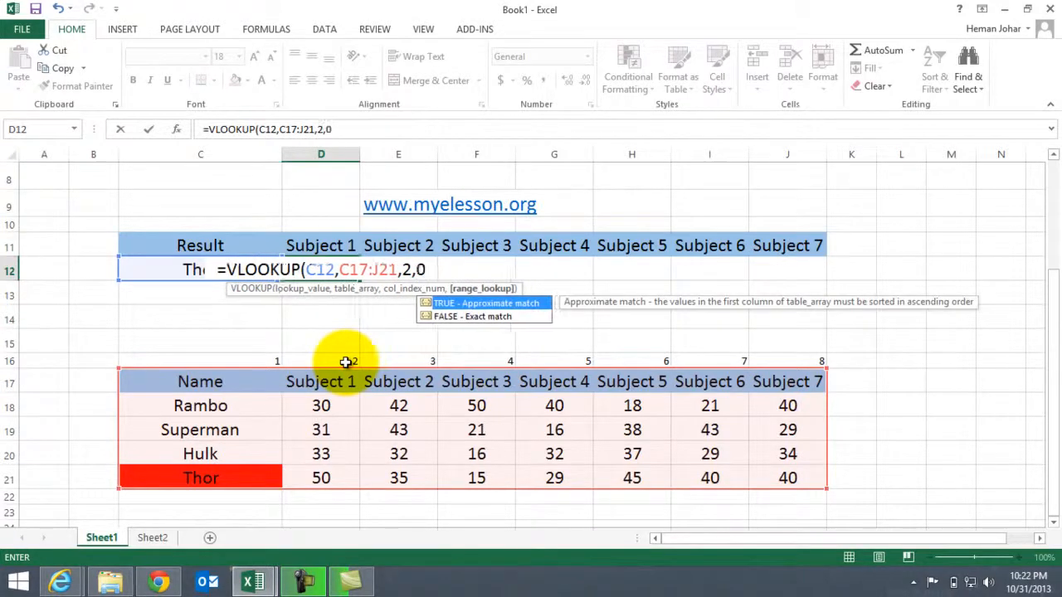
text())
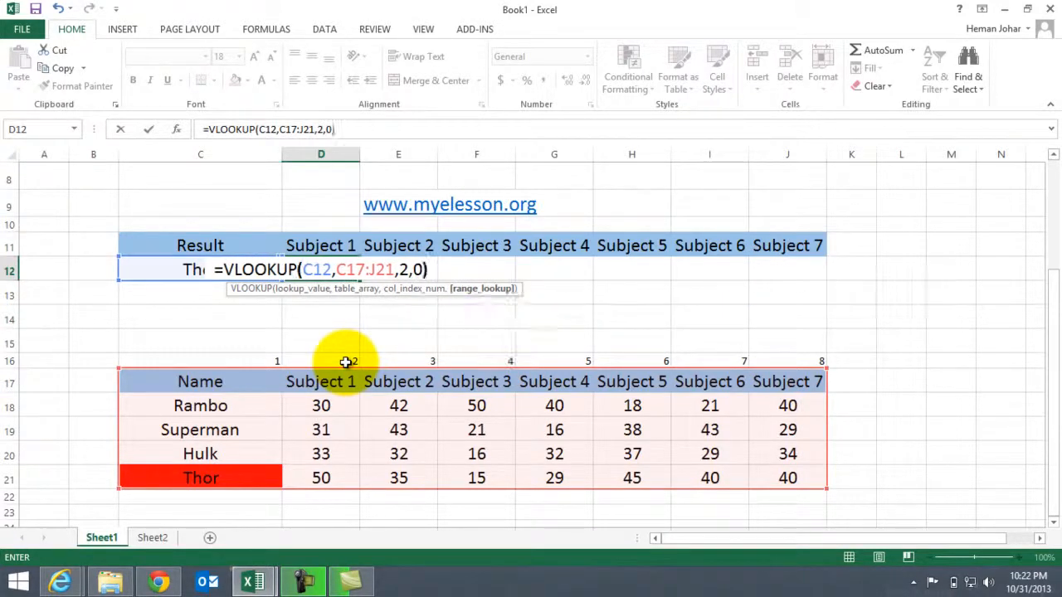
key(Return)
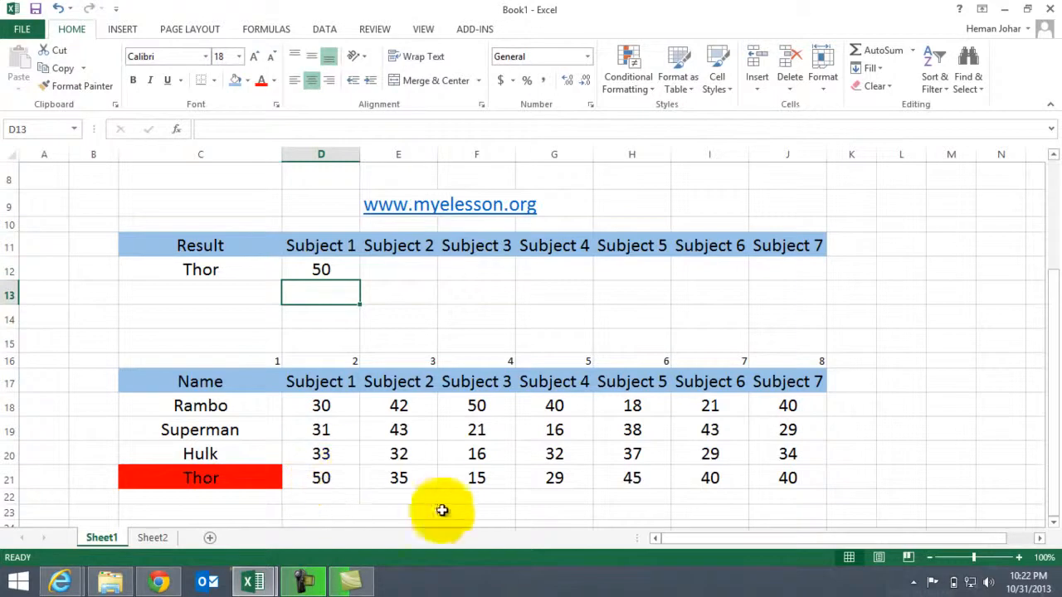
key(Left)
key(Up)
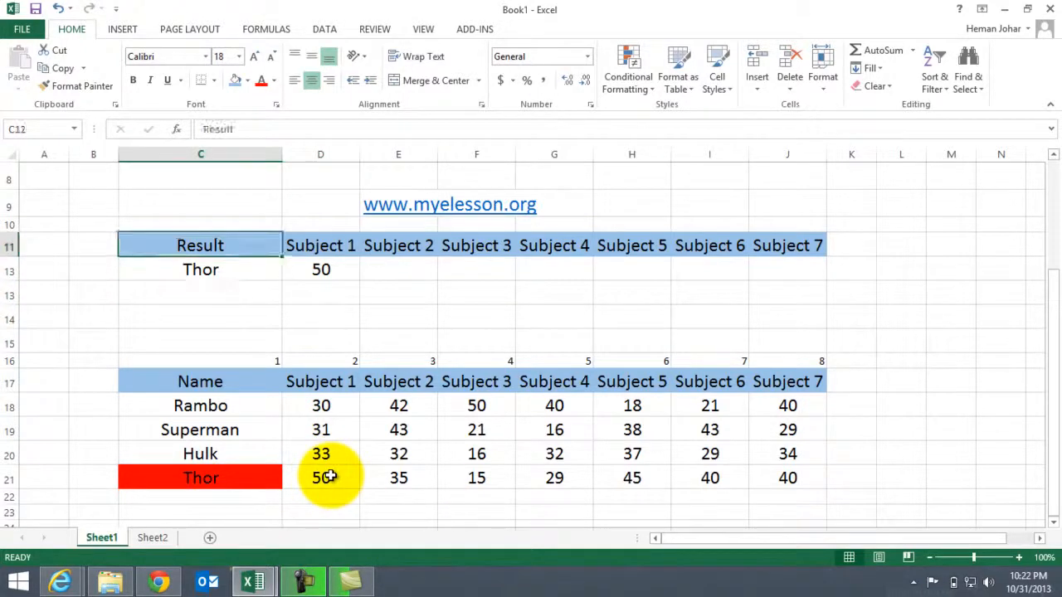
Set the lookup name in C12 to Hulk.
text(Hulk)
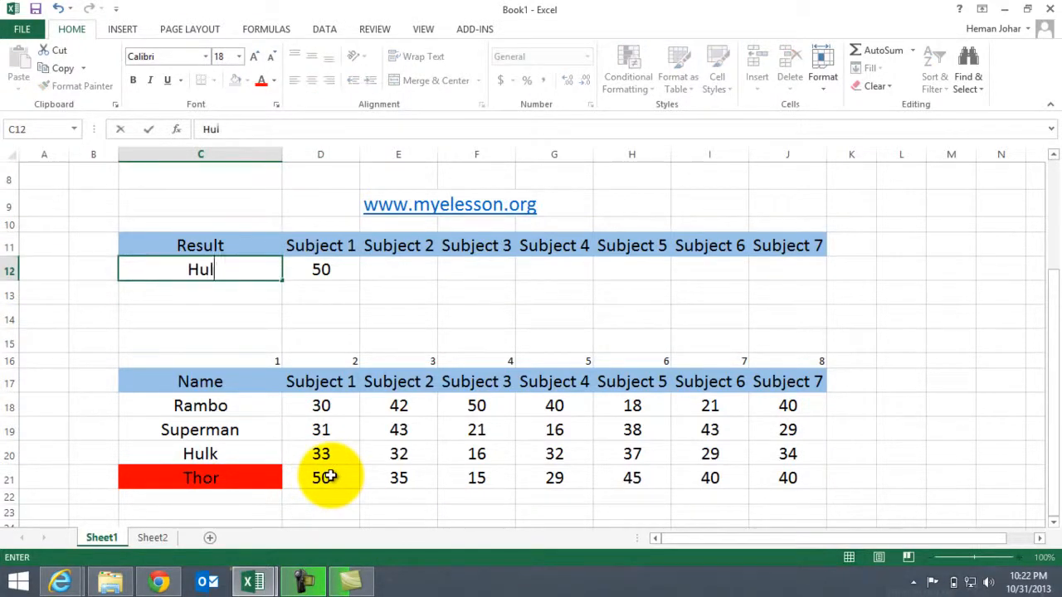
key(Return)
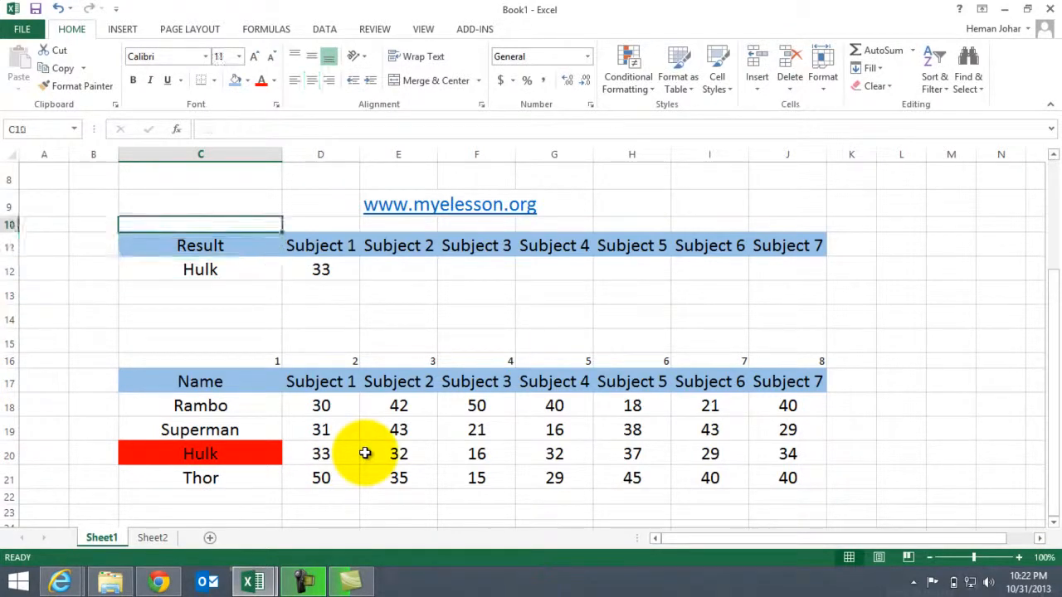
Clear the lookup name and its VLOOKUP formula from C12:D12 in the Result row.
key(Up)
key(Up)
key(Up)
key(Up)
key(Up)
key(Up)
key(Up)
key(Down)
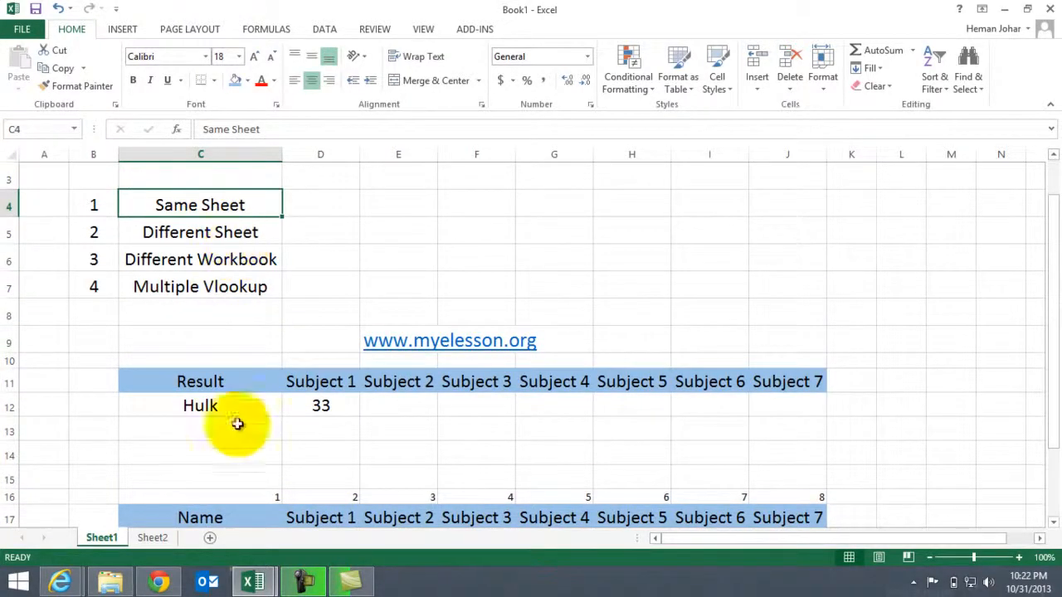
click(270, 445)
key(Up)
key(Up)
key(Right)
key(Left)
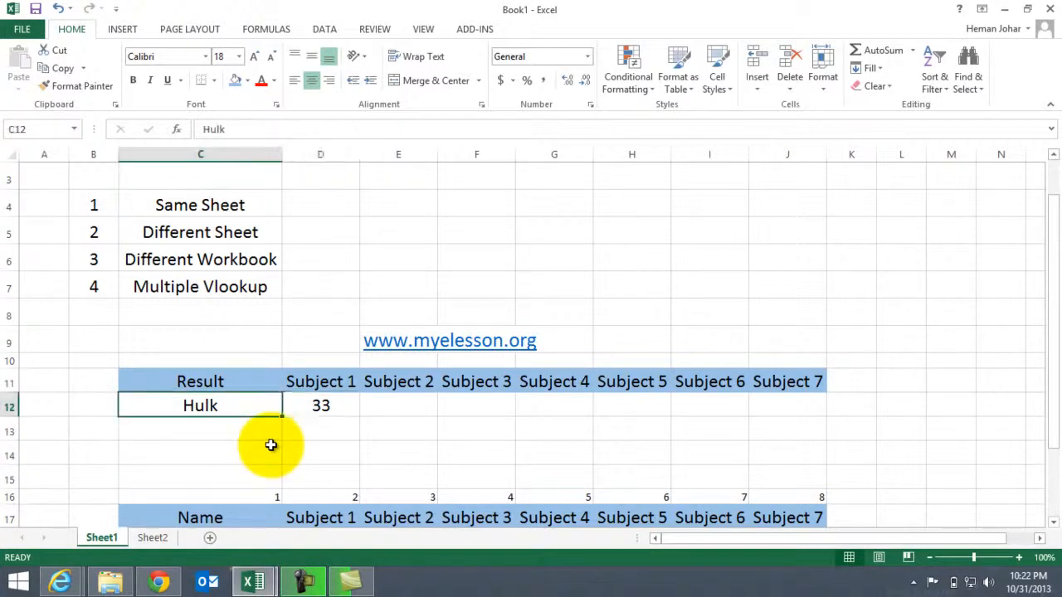
key(shift+Right)
key(Delete)
key(Down)
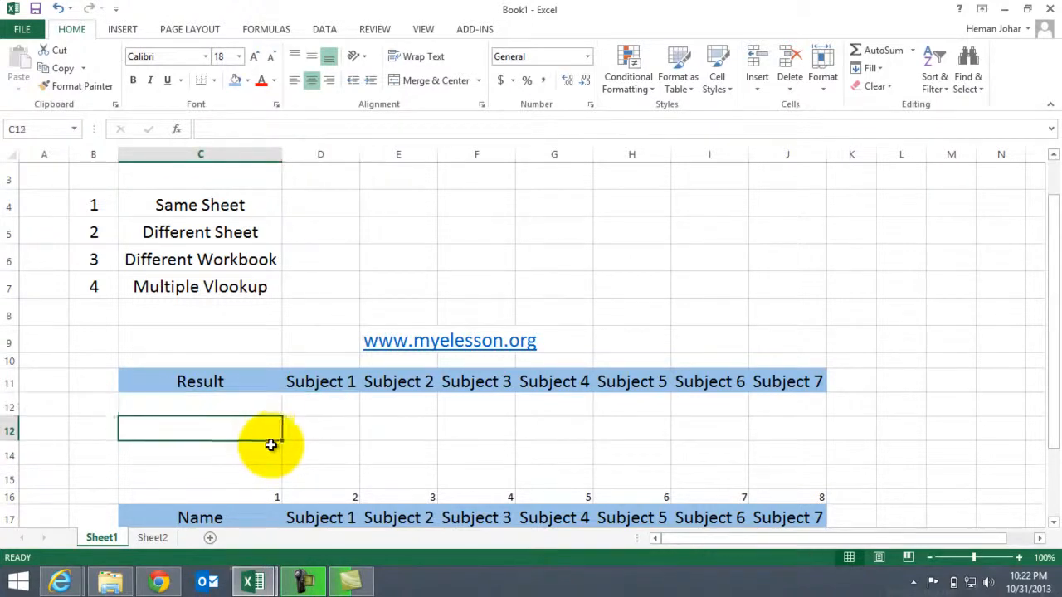
key(Down)
key(Down)
Look at the marks table on Sheet2 alongside the Result table on Sheet1, finishing on Sheet1.
click(154, 537)
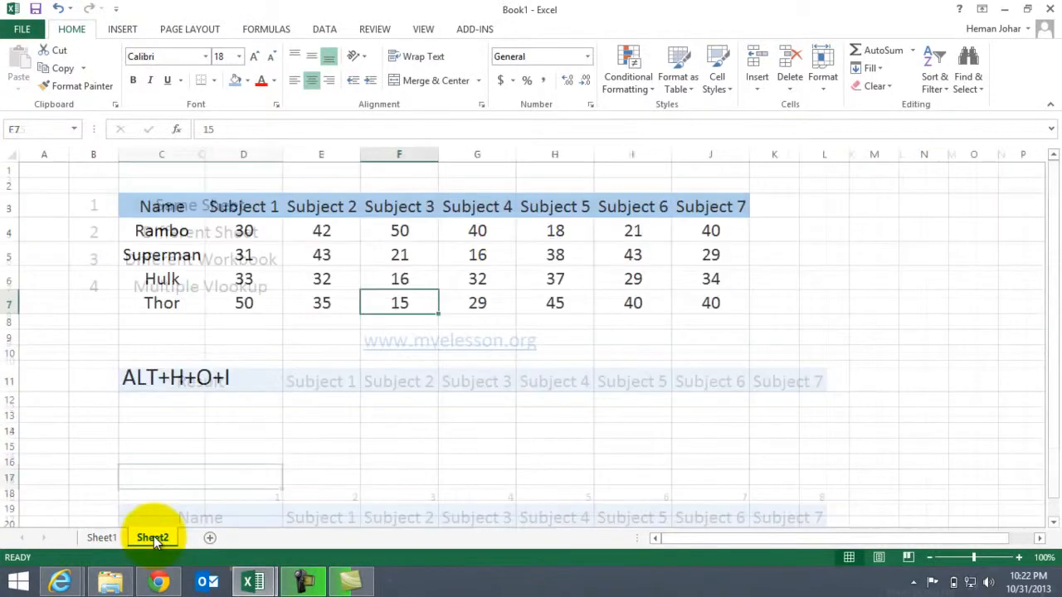
click(113, 536)
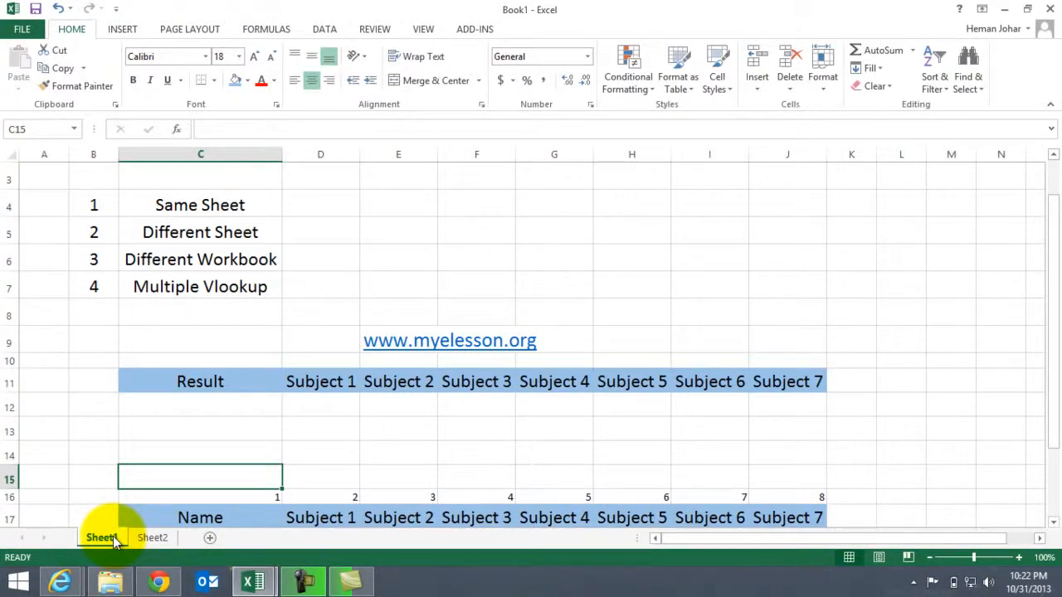
key(ctrl+Page_Down)
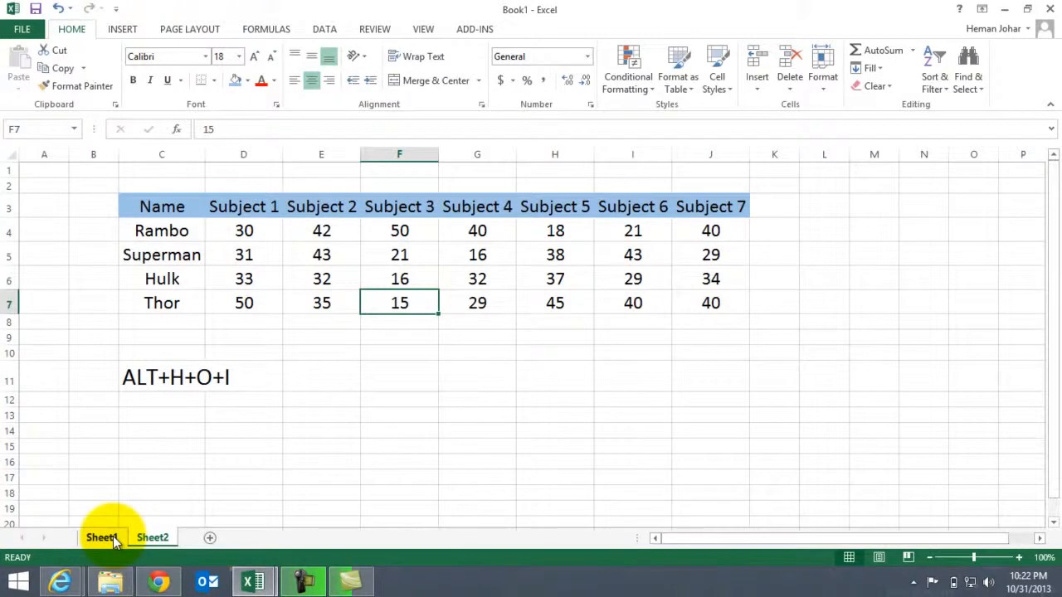
click(113, 536)
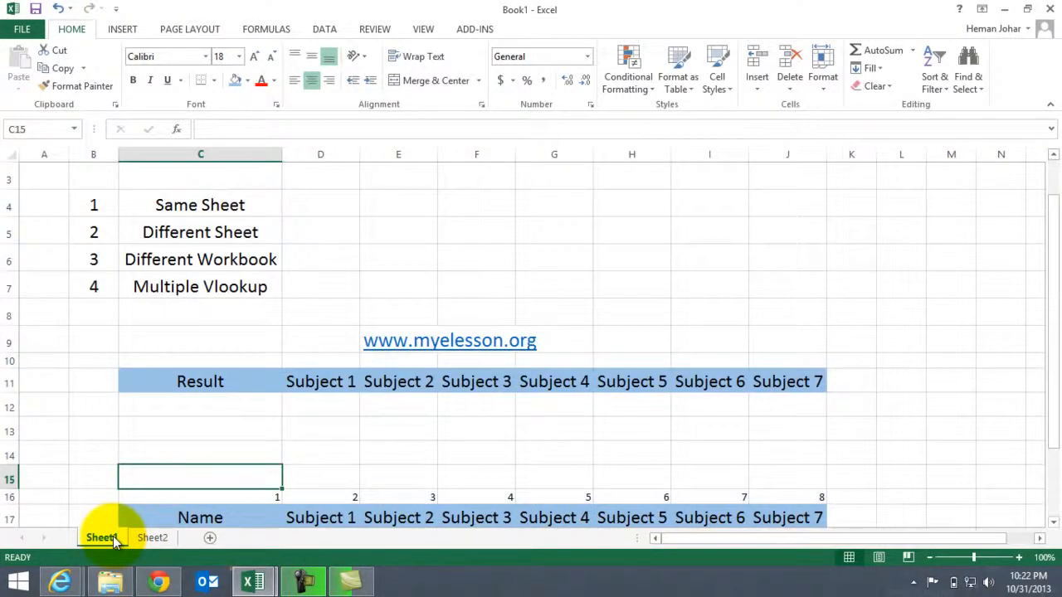
key(ctrl+Page_Down)
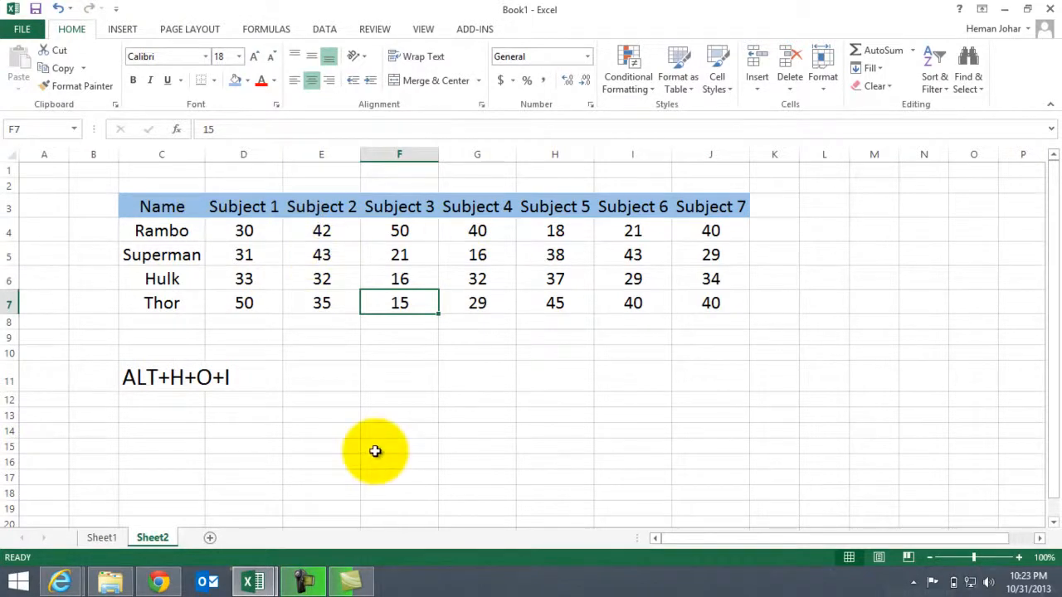
click(103, 537)
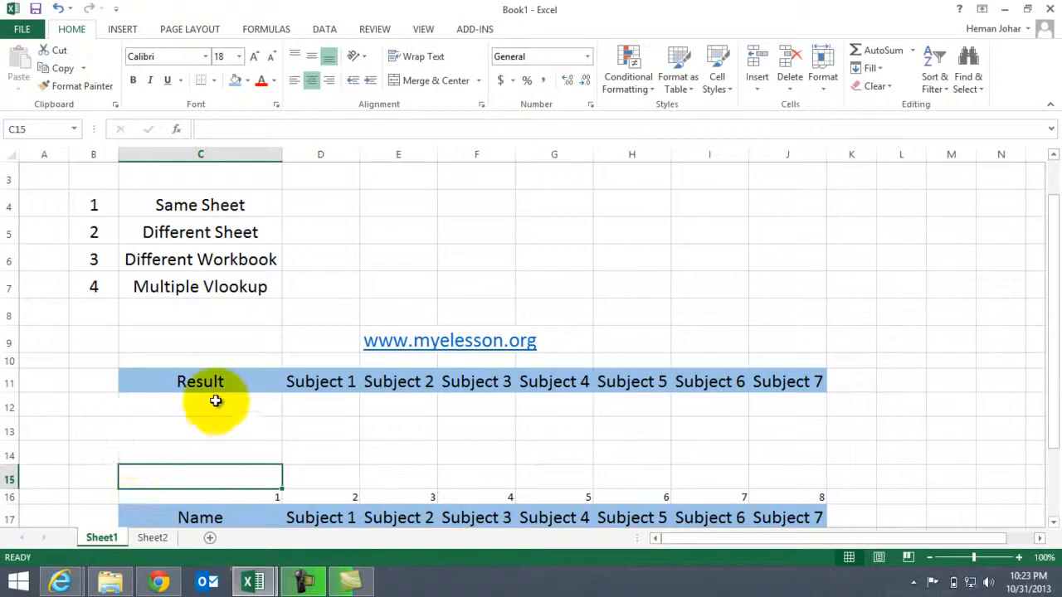
Set the lookup name in C12 to Superman.
click(215, 401)
text(H)
key(BackSpace)
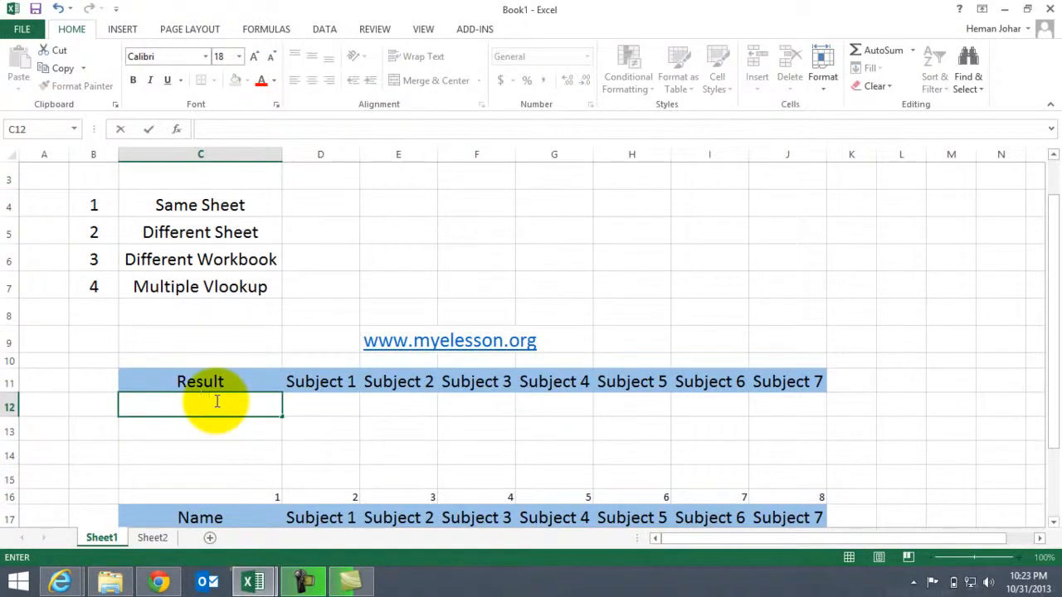
text(Superman)
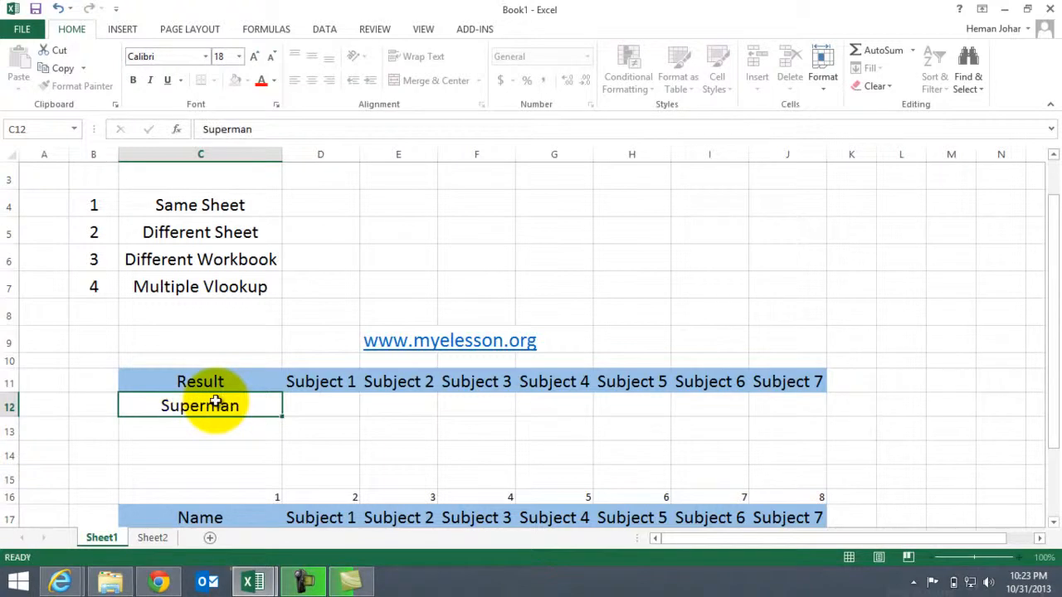
Begin a VLOOKUP formula in F12 under Subject 3, using C12 as the lookup value.
key(Tab)
key(Tab)
key(Tab)
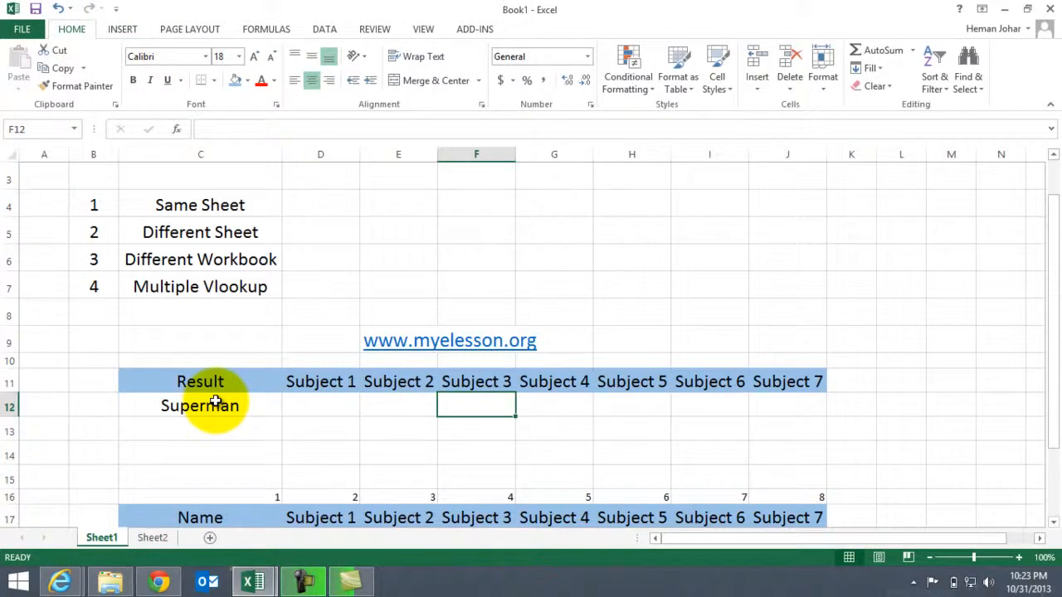
text(=)
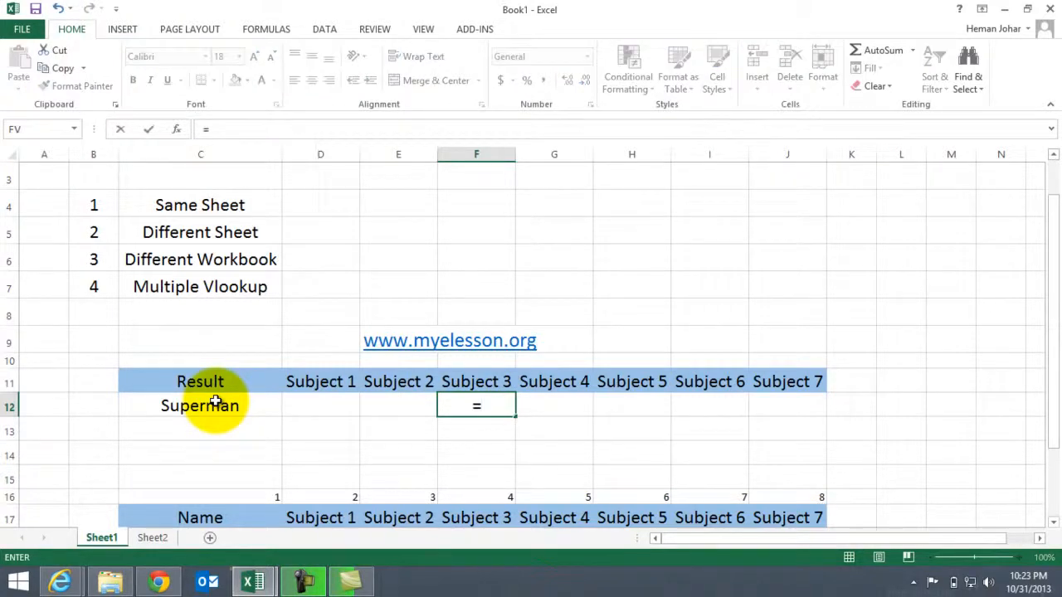
text(vlo)
key(Tab)
click(180, 404)
text(,)
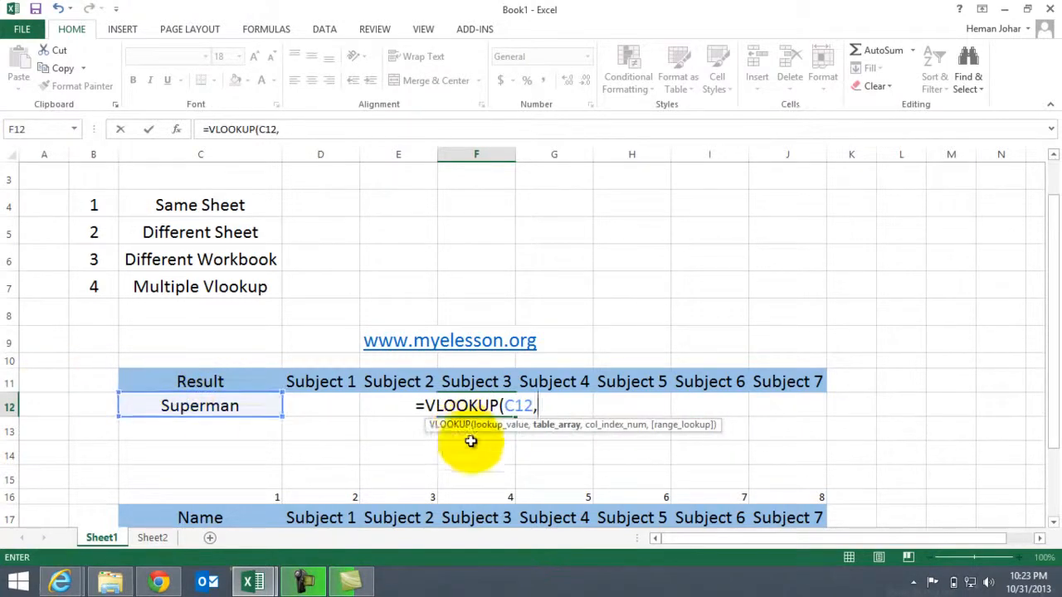
Set the VLOOKUP table array to C3:F7 on Sheet2, from the Name column through Subject 3.
click(153, 538)
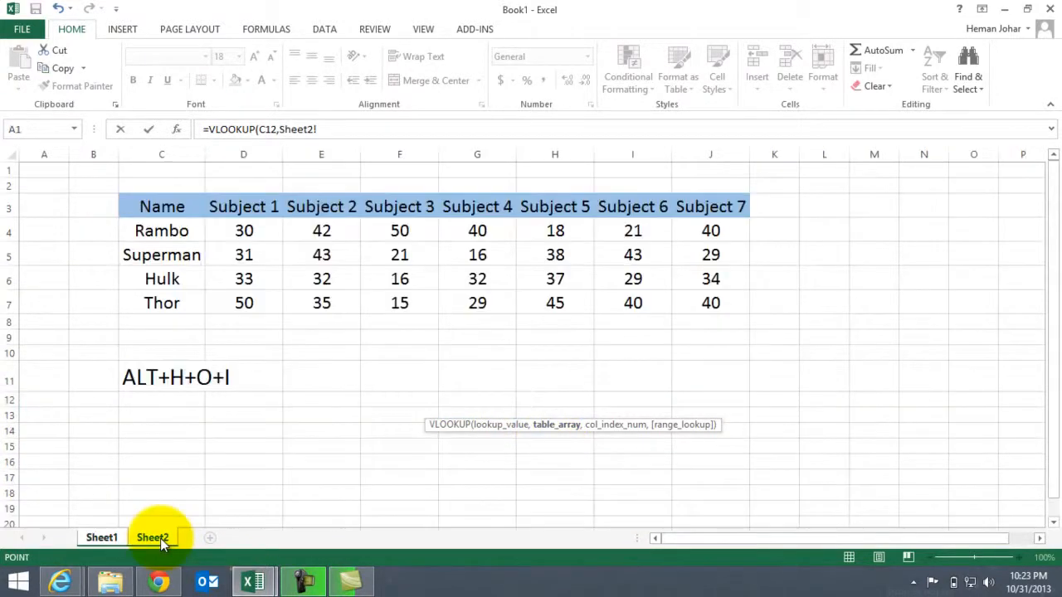
click(160, 208)
drag(160, 207, 353, 214)
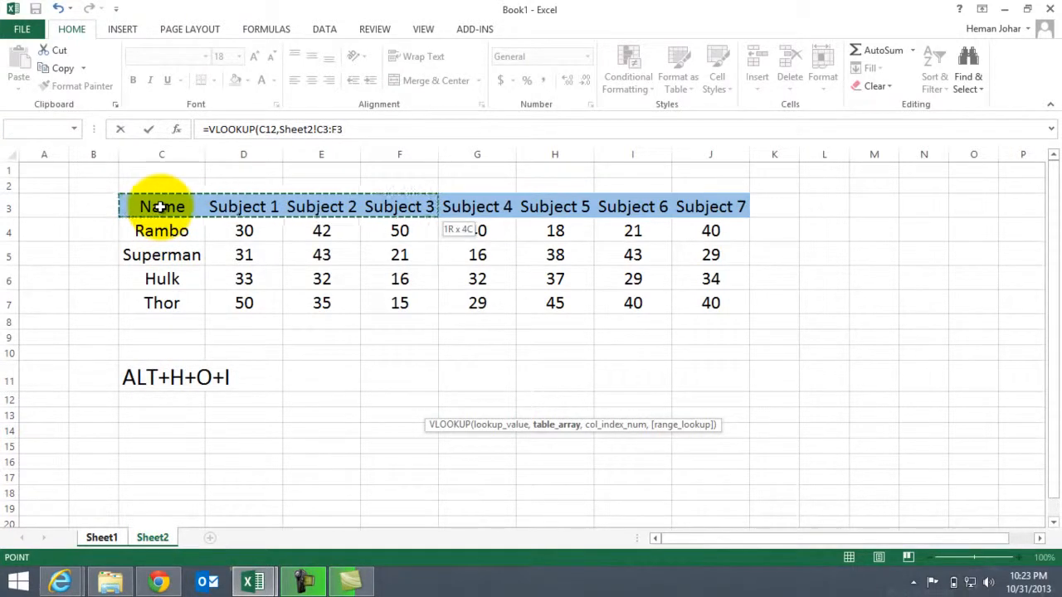
drag(431, 217, 432, 308)
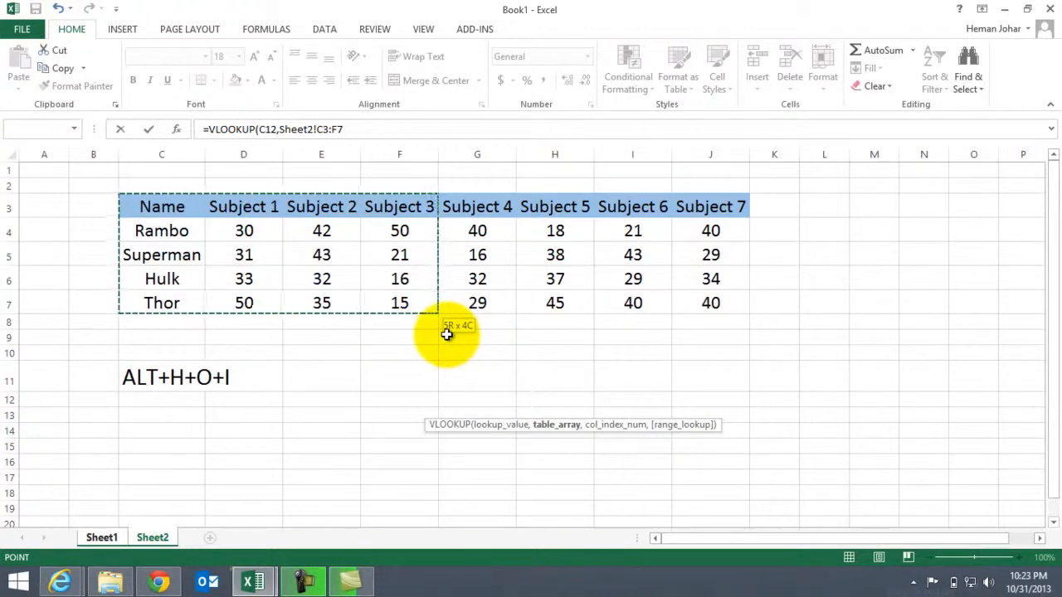
Complete the F12 VLOOKUP with column index 4 and range lookup 0.
click(369, 133)
text(,)
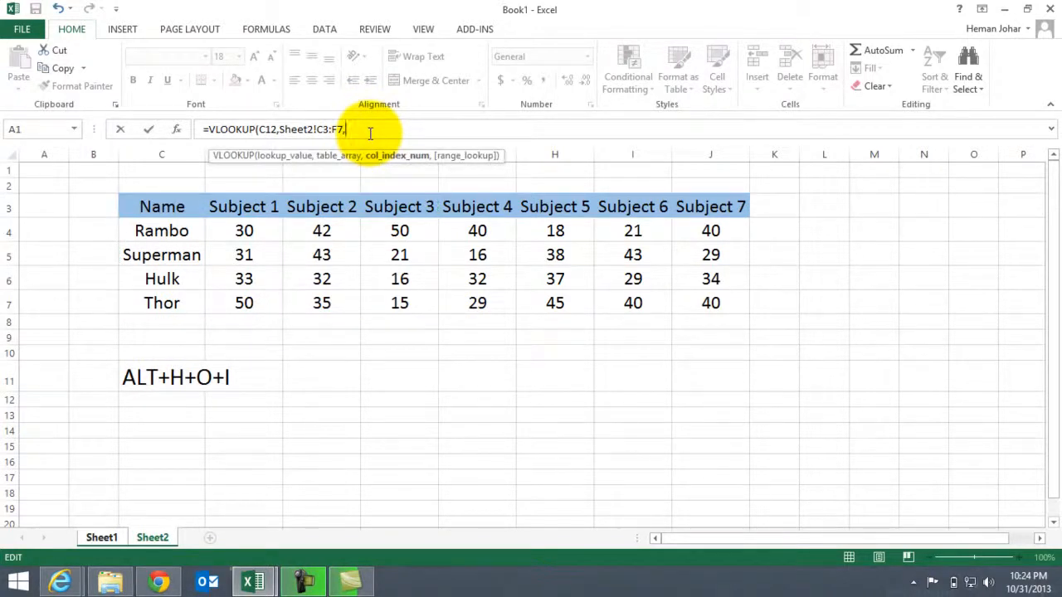
text(4,0))
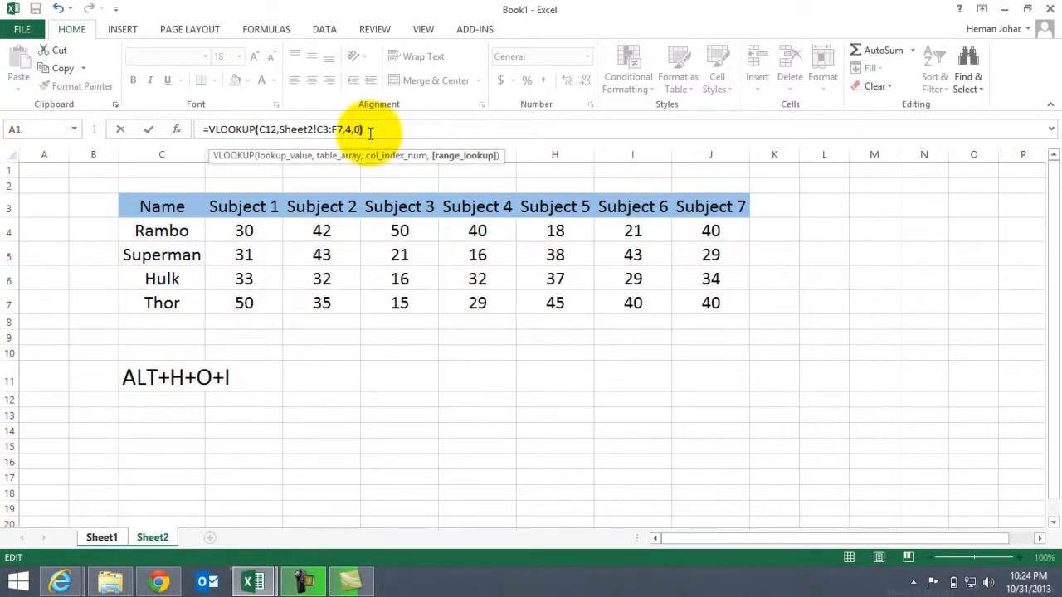
key(Return)
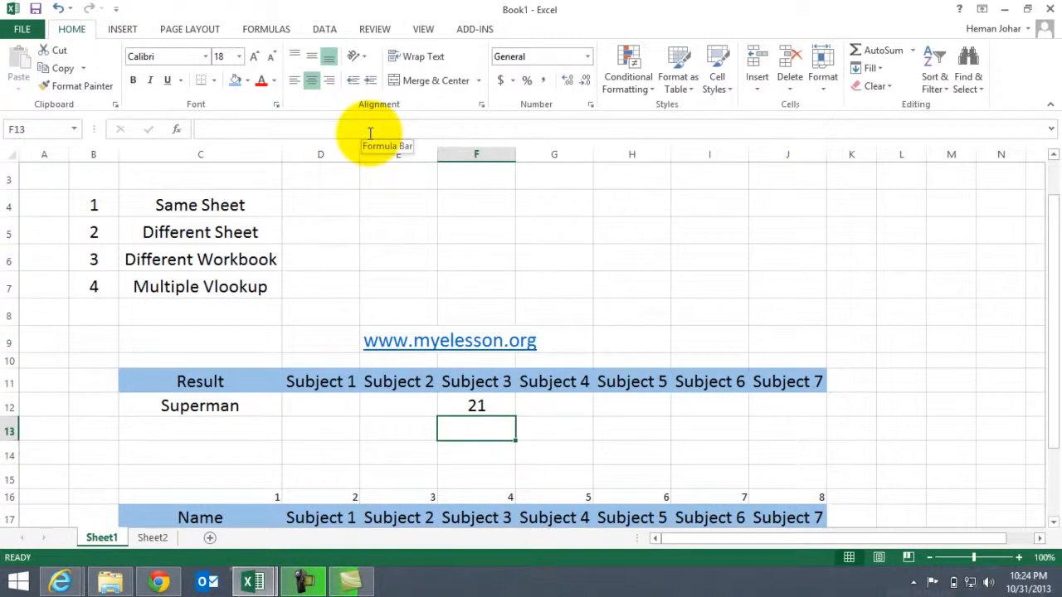
Check the F12 formula and result against Superman's Subject 3 mark in the Sheet1 marks table.
key(Up)
key(Right)
key(Left)
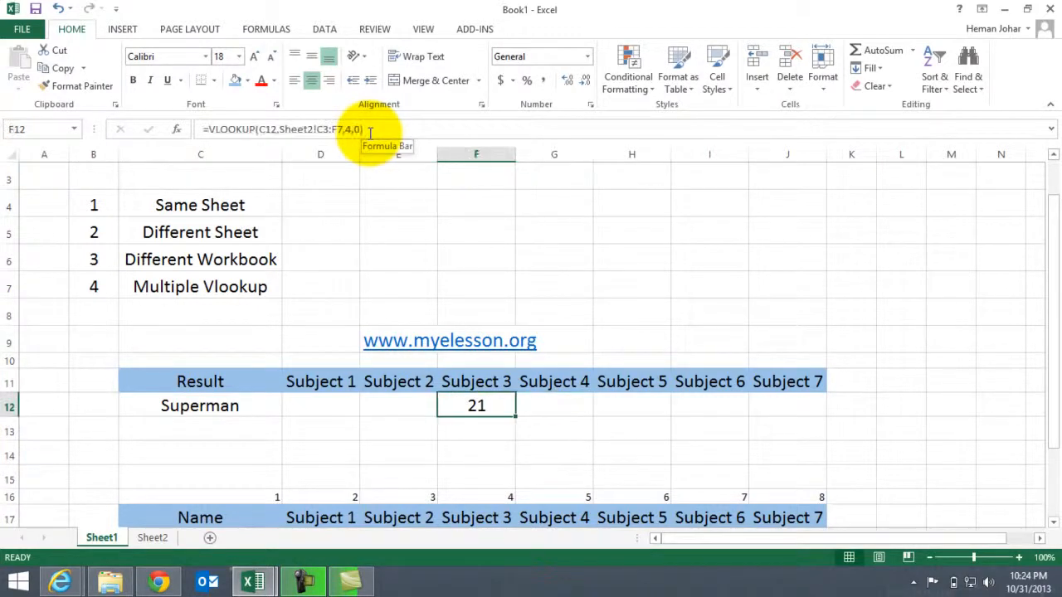
key(Left)
key(Down)
key(Down)
key(Down)
key(Down)
key(Down)
key(Down)
key(Down)
key(Down)
key(Down)
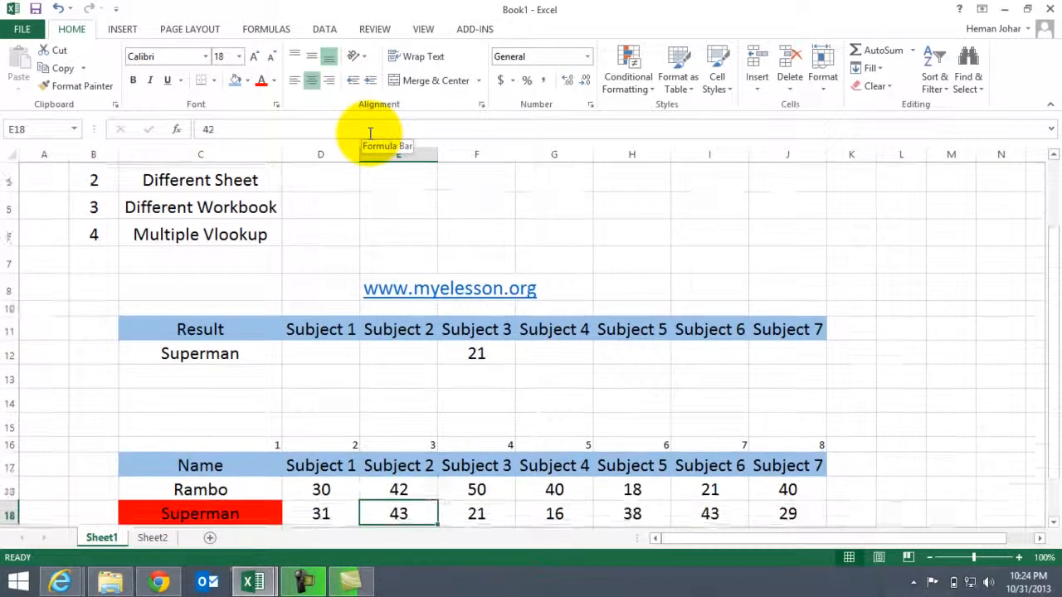
key(Up)
key(Up)
key(Up)
key(Left)
key(Down)
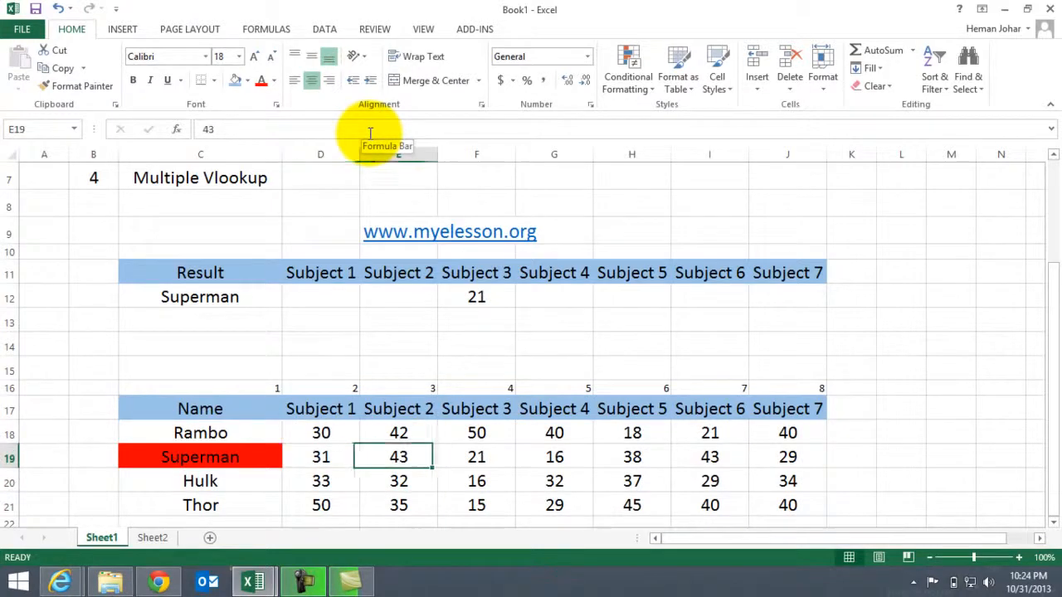
key(Right)
key(Right)
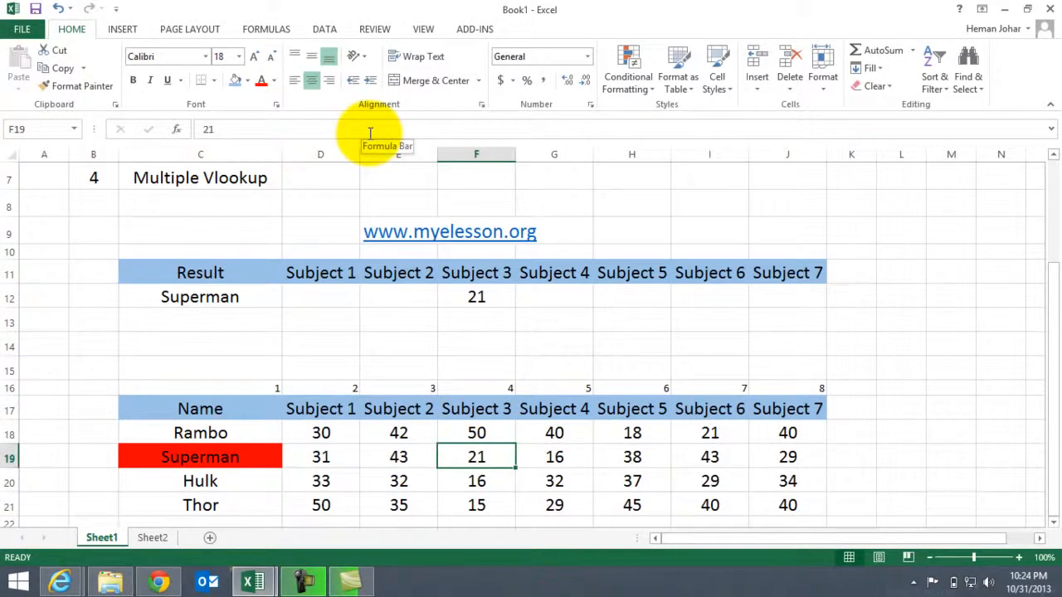
key(Up)
key(Up)
key(Up)
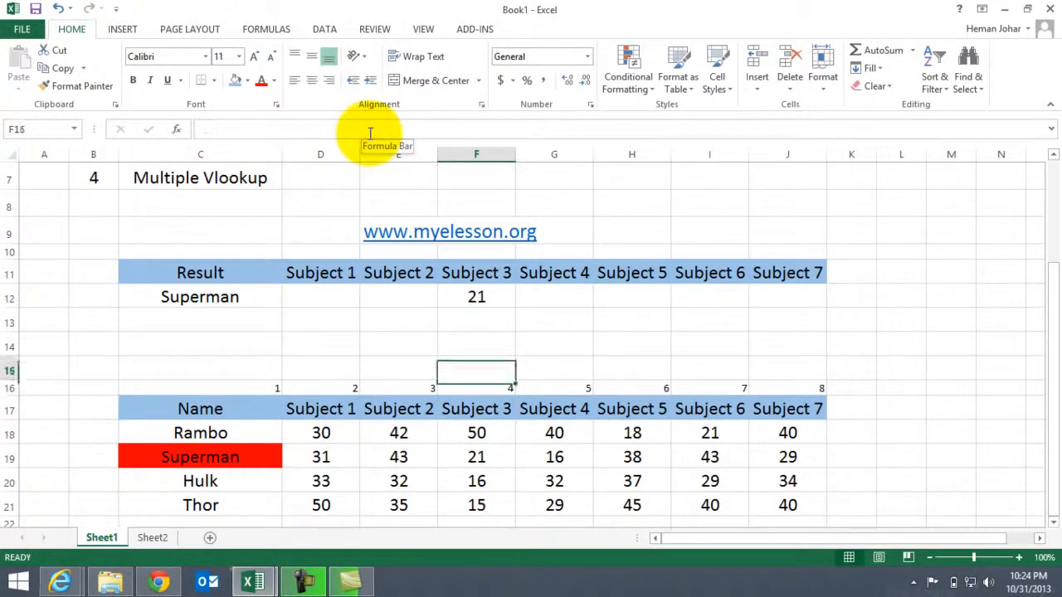
Review the list of VLOOKUP cases near the sheet's start, ending on Different Workbook in C6.
key(Up)
key(Up)
key(Up)
key(Up)
key(Up)
key(Up)
key(Up)
key(Up)
key(Up)
key(Up)
key(Up)
key(Up)
key(Up)
key(Up)
key(Down)
key(Down)
key(Down)
key(Left)
key(Left)
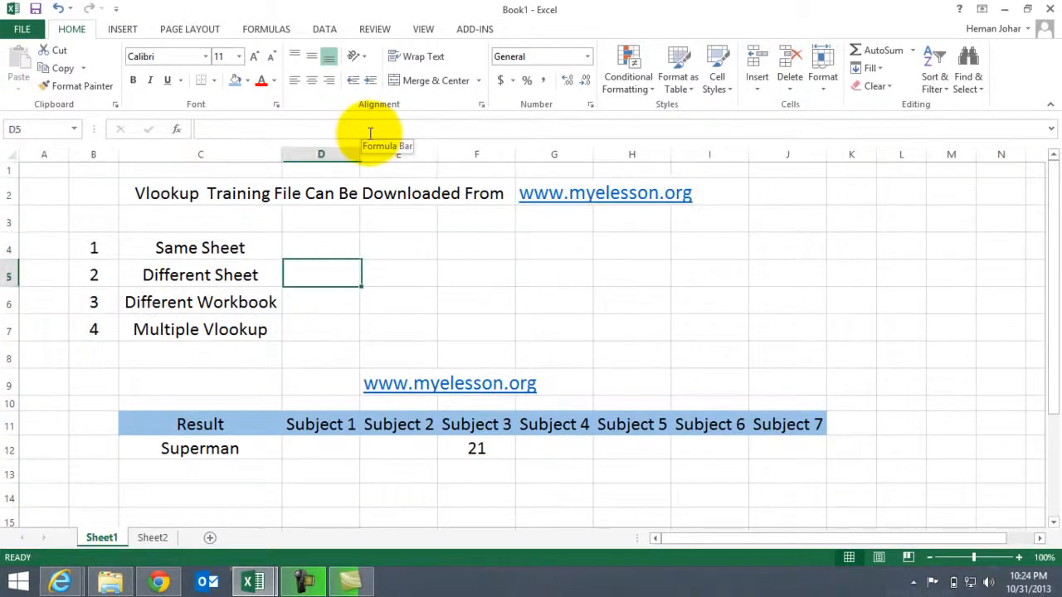
key(Left)
key(Down)
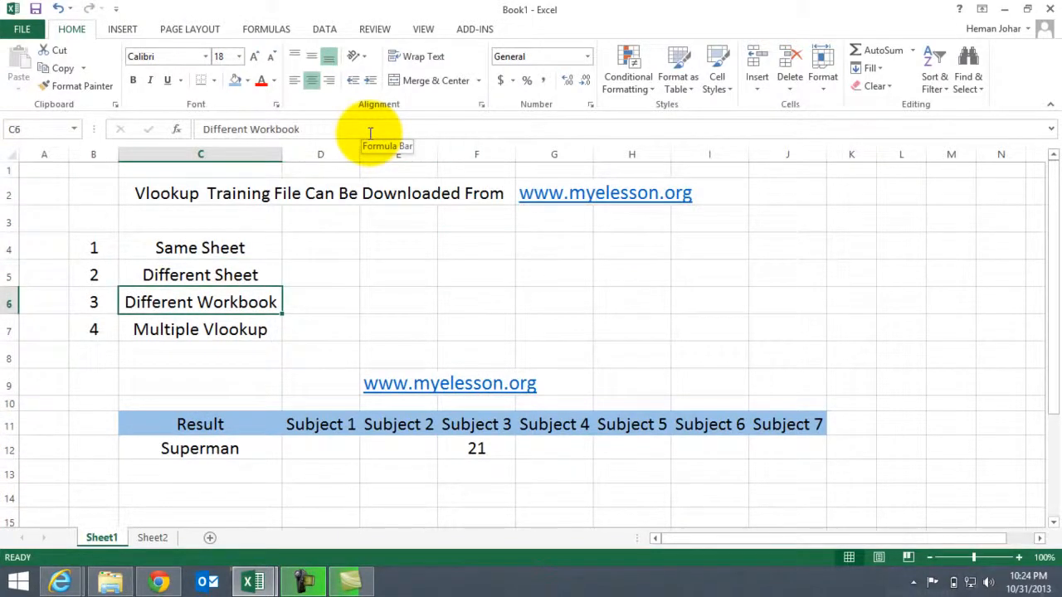
Copy the whole marks table with its column numbers, range C16:J21.
key(Down)
key(Down)
key(Down)
key(Down)
key(Down)
key(Down)
key(Down)
key(Down)
key(Down)
key(Down)
key(Down)
key(Down)
key(Down)
key(Down)
key(Down)
key(Down)
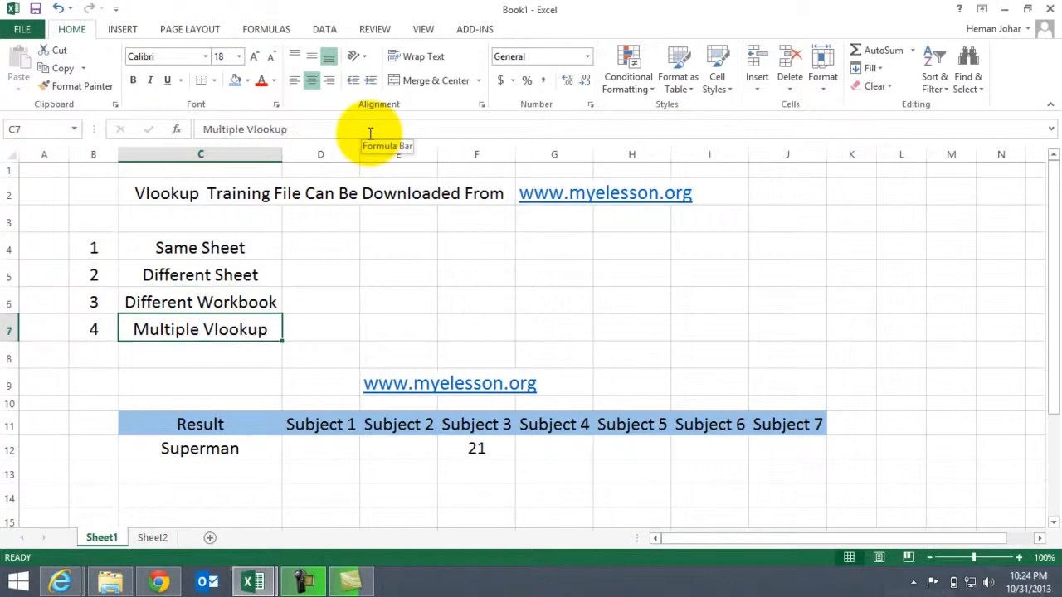
key(Up)
key(Up)
key(Up)
key(Up)
key(Up)
key(Right)
key(Left)
key(Left)
key(Up)
key(Right)
key(shift+Down)
key(shift+Down)
key(shift+Down)
key(shift+Down)
key(shift+Down)
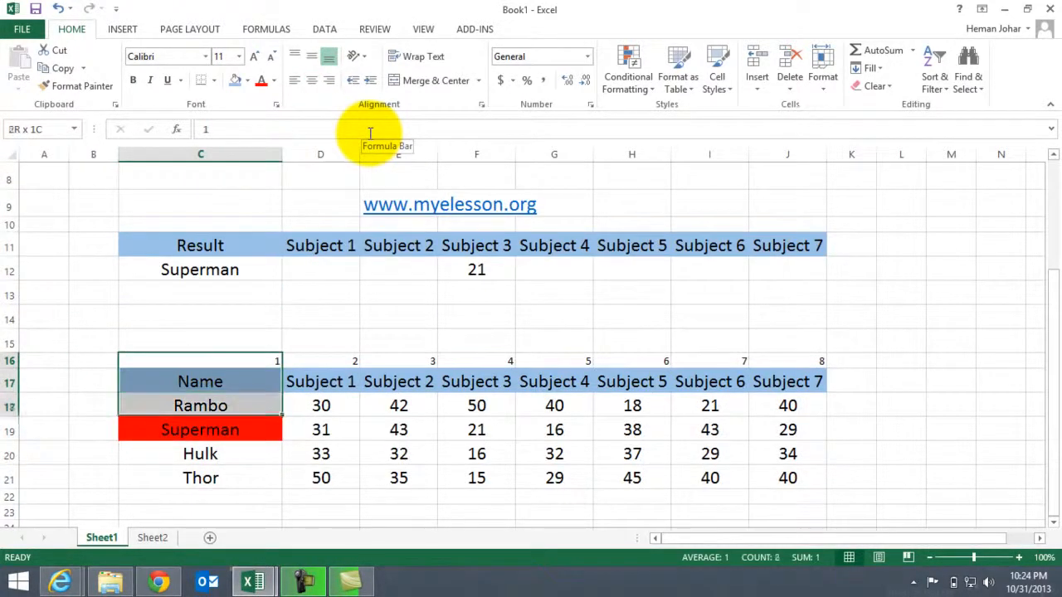
key(shift+Right)
key(shift+Right)
key(shift+Right)
key(shift+Right)
key(shift+Right)
key(shift+Right)
key(shift+Right)
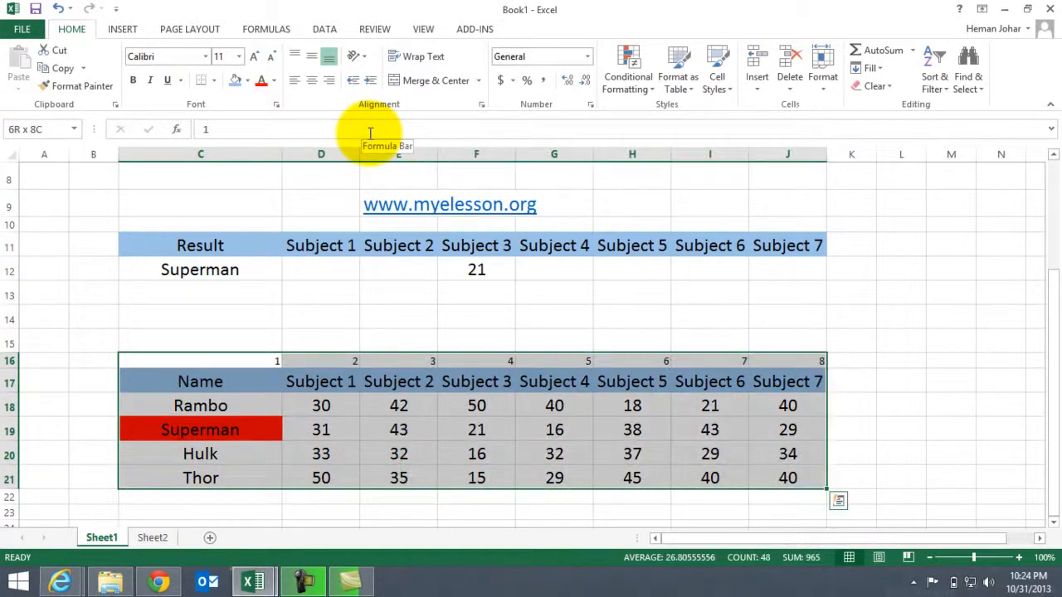
key(ctrl+c)
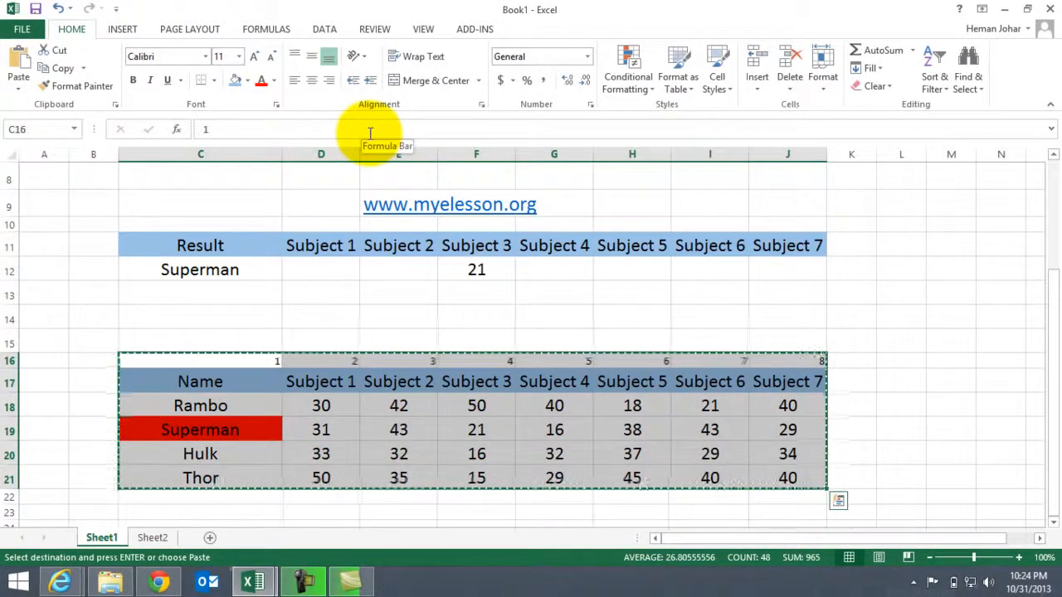
Create a new blank workbook and paste the copied marks table at C3.
key(ctrl+n)
key(Down)
key(Down)
key(Right)
key(Right)
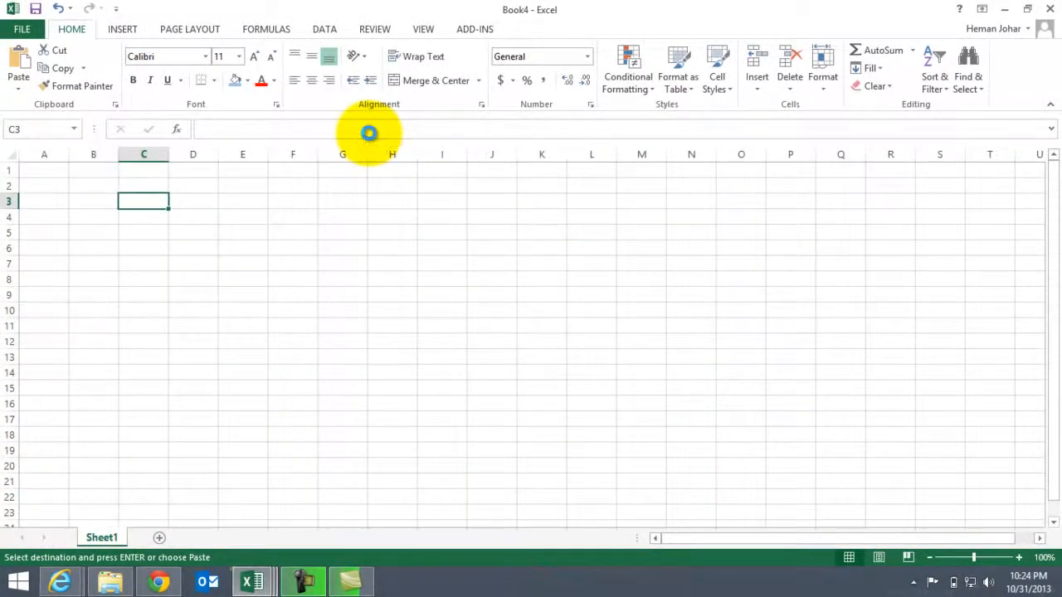
key(ctrl+v)
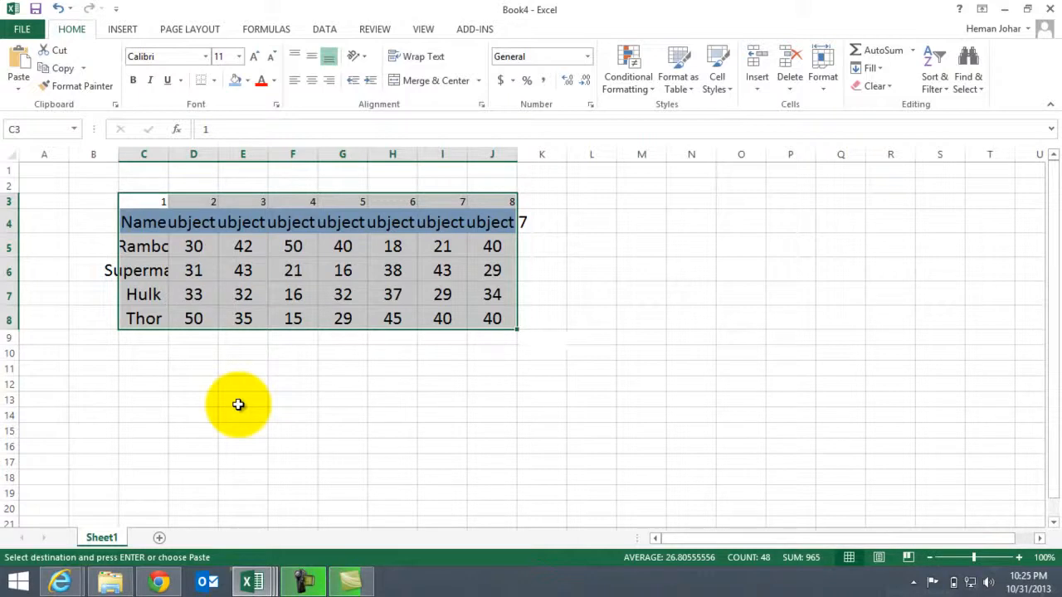
key(alt)
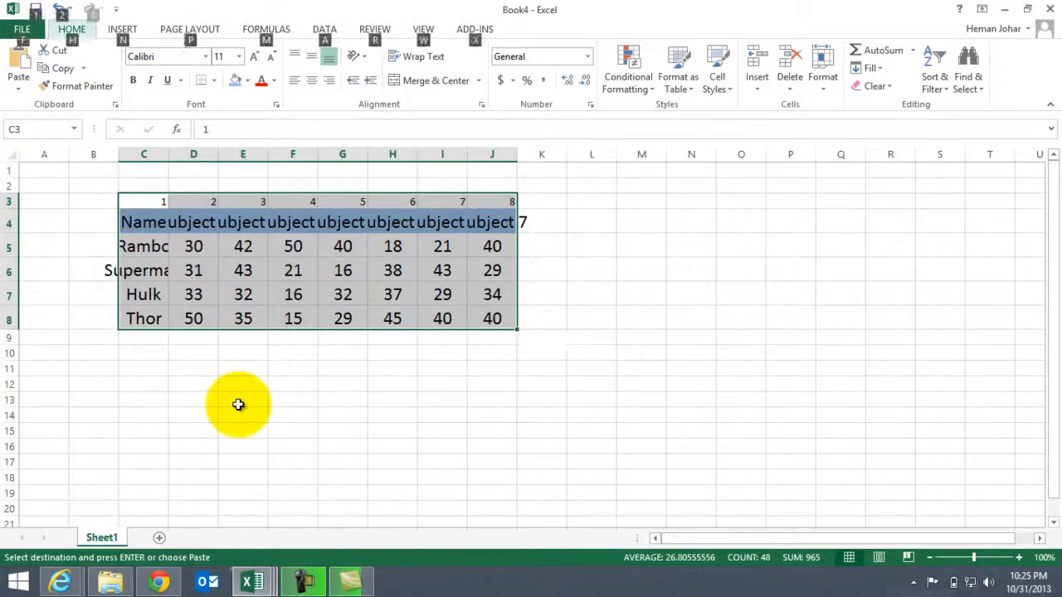
key(h)
key(e)
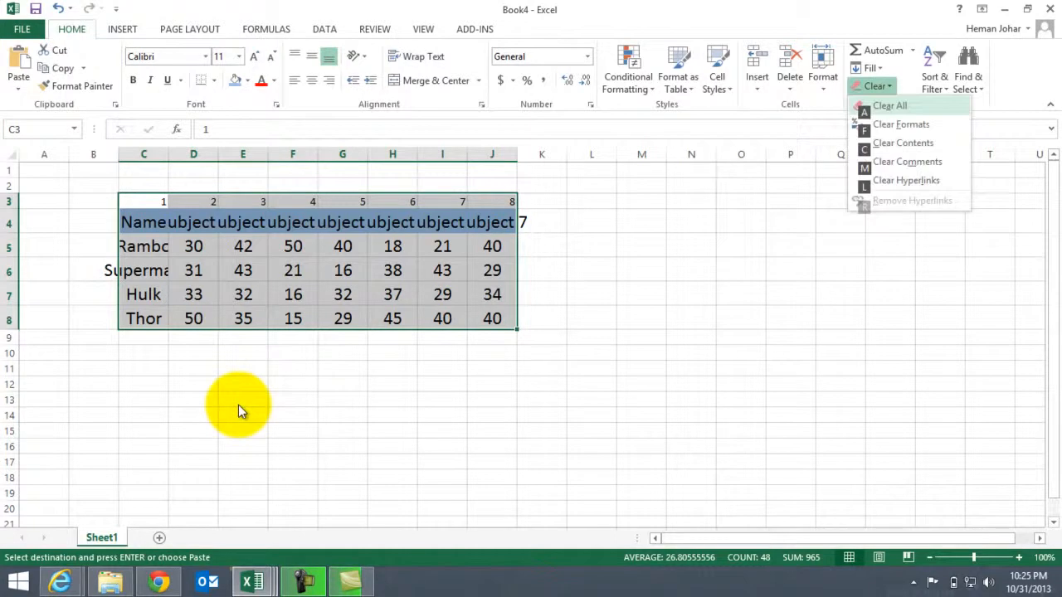
key(Escape)
key(Escape)
key(Escape)
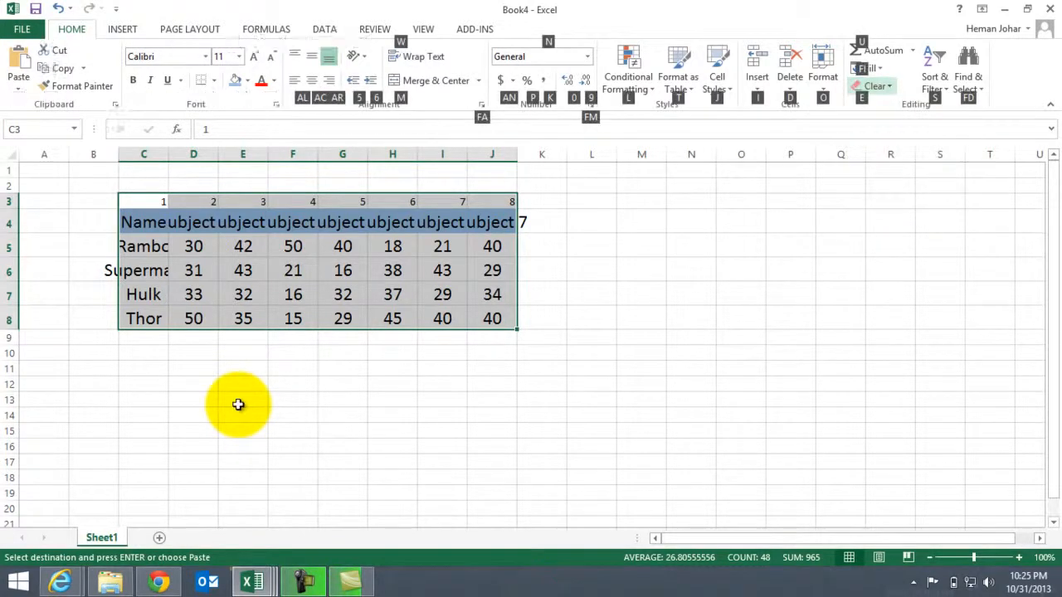
AutoFit the column widths of the pasted marks table, range C3:J8.
key(alt)
key(h)
key(o)
key(i)
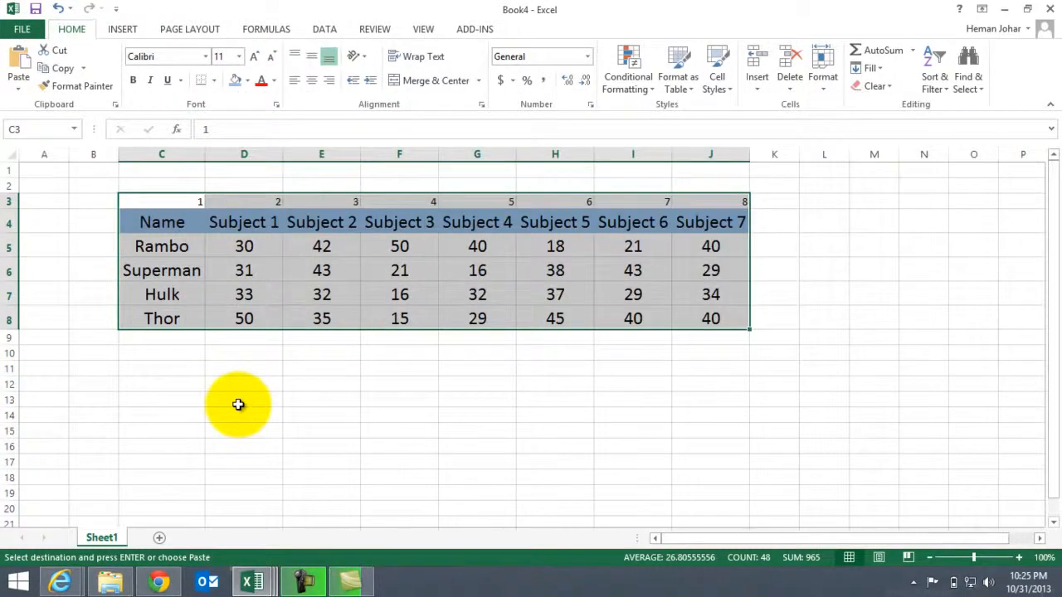
Enter the note "ALT +H +o+I" in C11 below the table and repeat the last formatting on it.
key(Down)
key(Down)
key(Down)
key(Down)
key(Down)
key(Down)
key(Down)
key(Down)
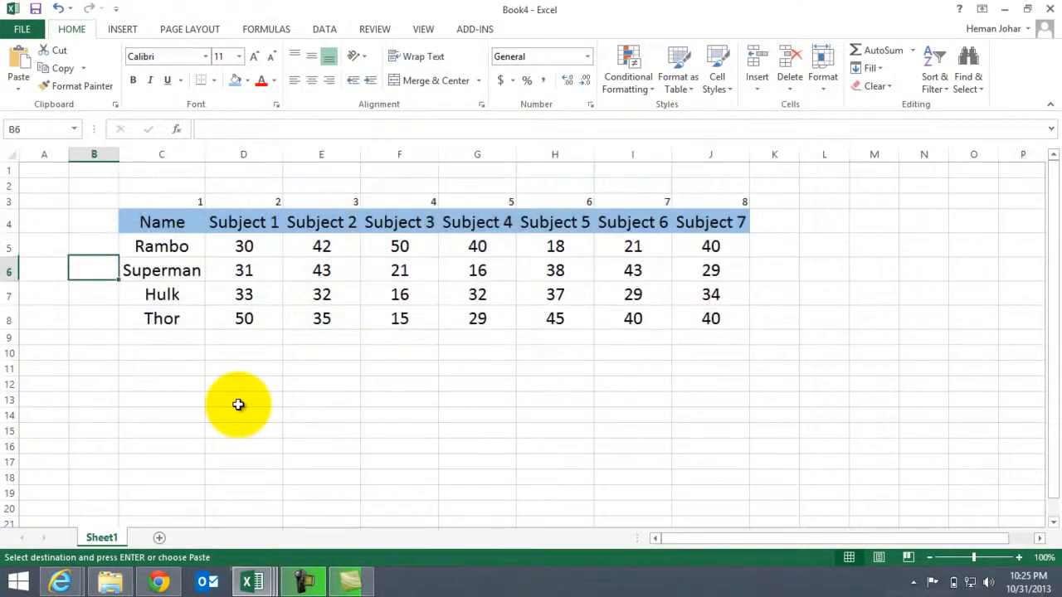
text(A)
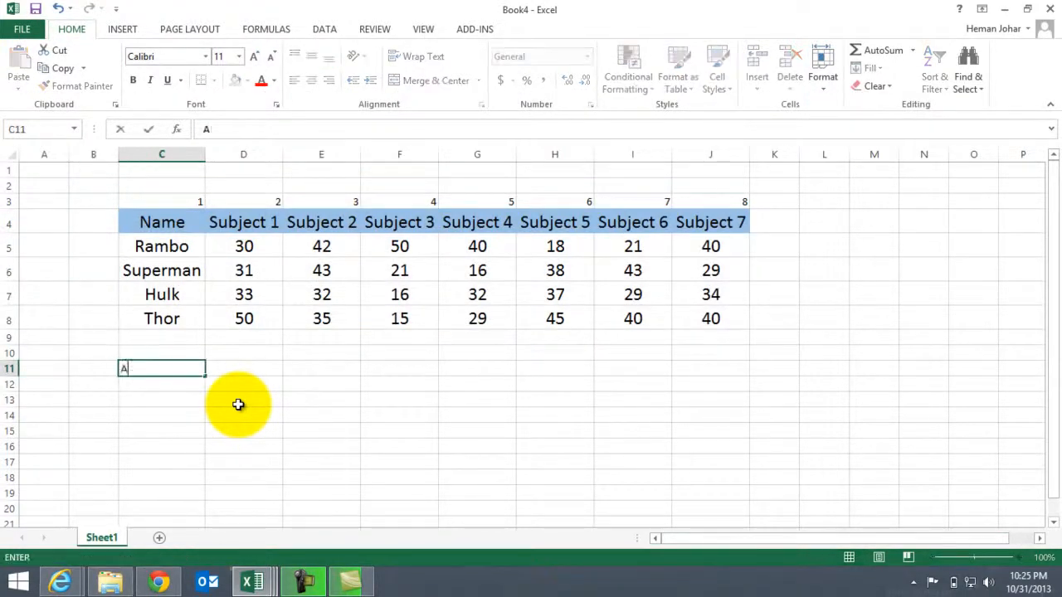
text(LT +H +o+I)
key(Return)
key(Up)
key(F4)
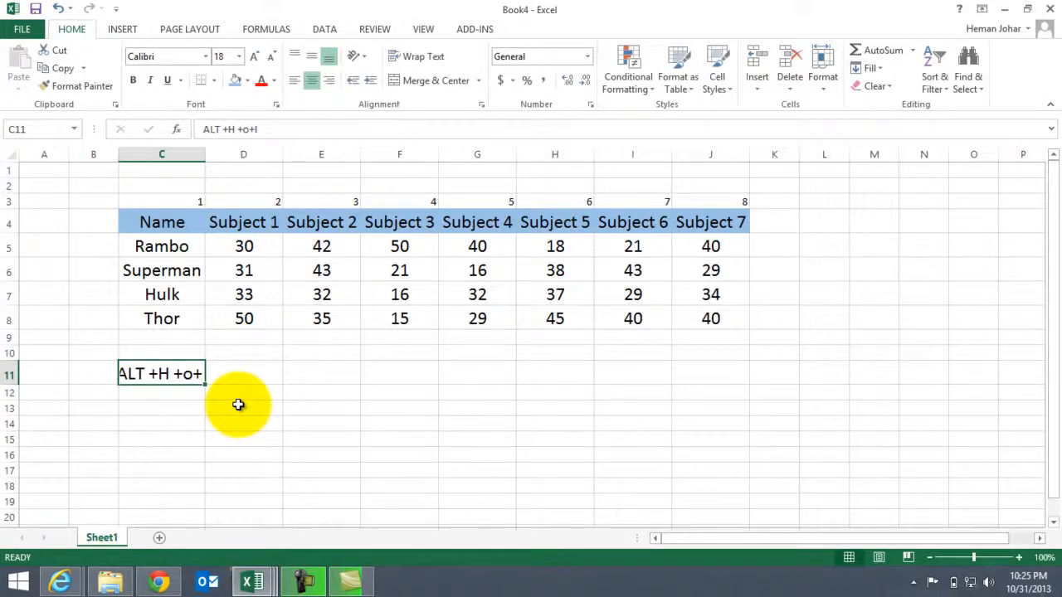
AutoFit column C to the width of the shortcut note in C11.
key(alt+h)
key(o)
key(i)
key(Down)
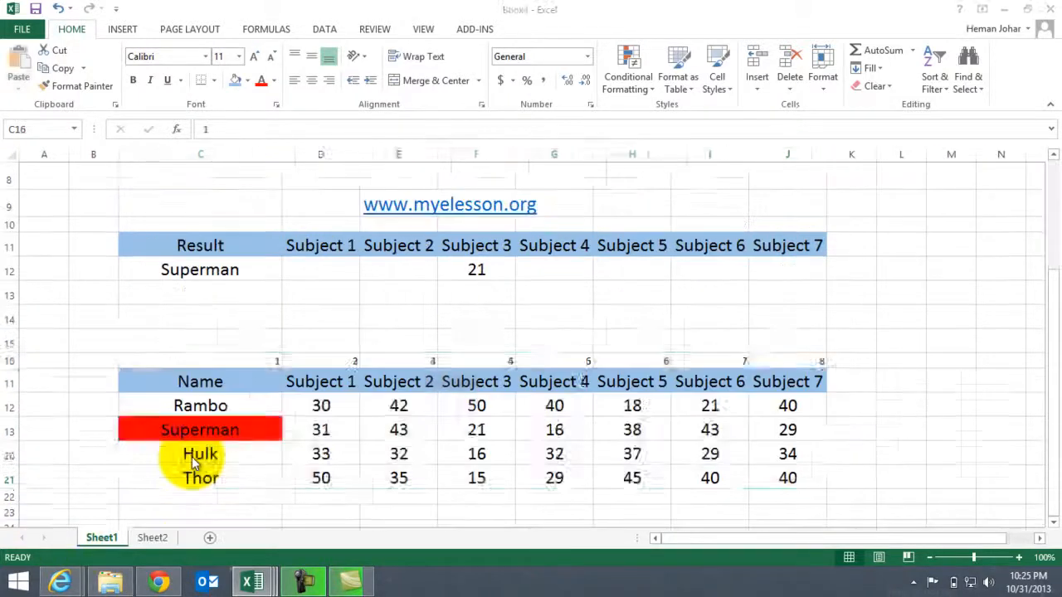
Change the lookup name in C12 of Book1's Sheet1 to Hulk.
key(Up)
key(Up)
key(Up)
key(Up)
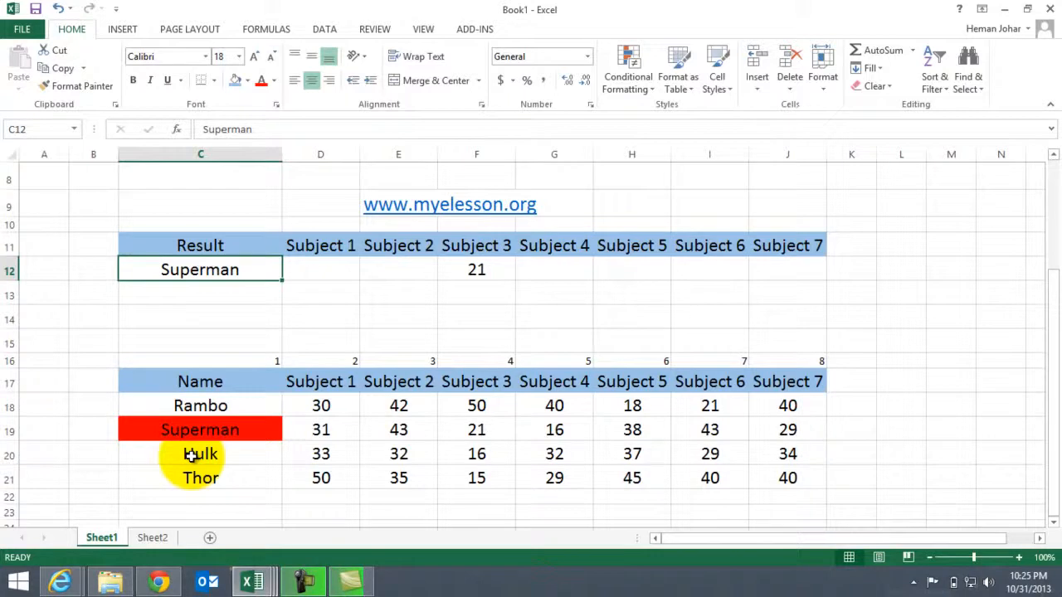
text(Hulk)
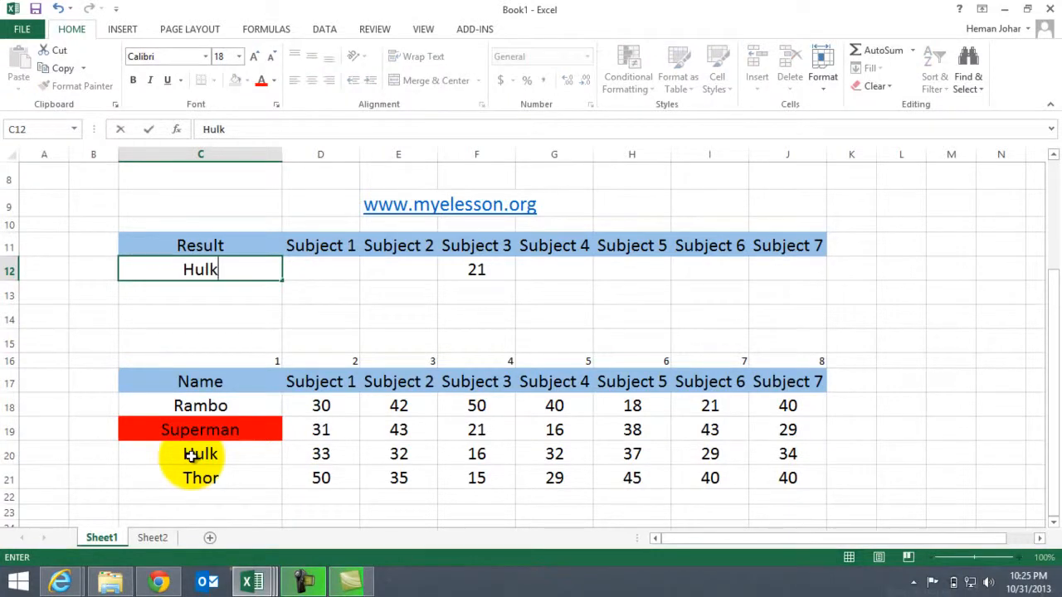
key(Tab)
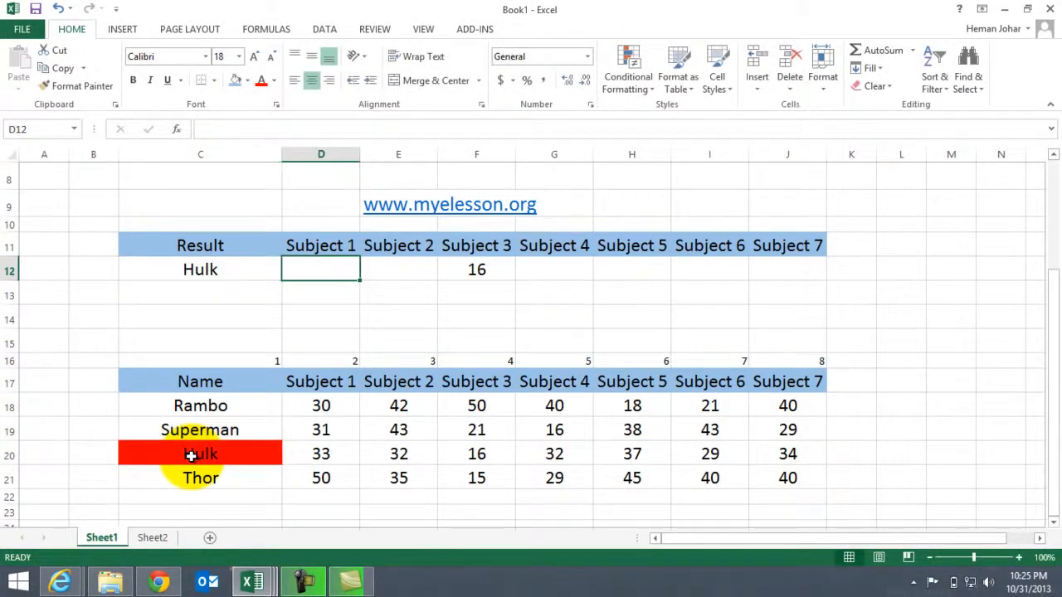
Clear the VLOOKUP formula under Subject 3 in F12.
key(Right)
key(Right)
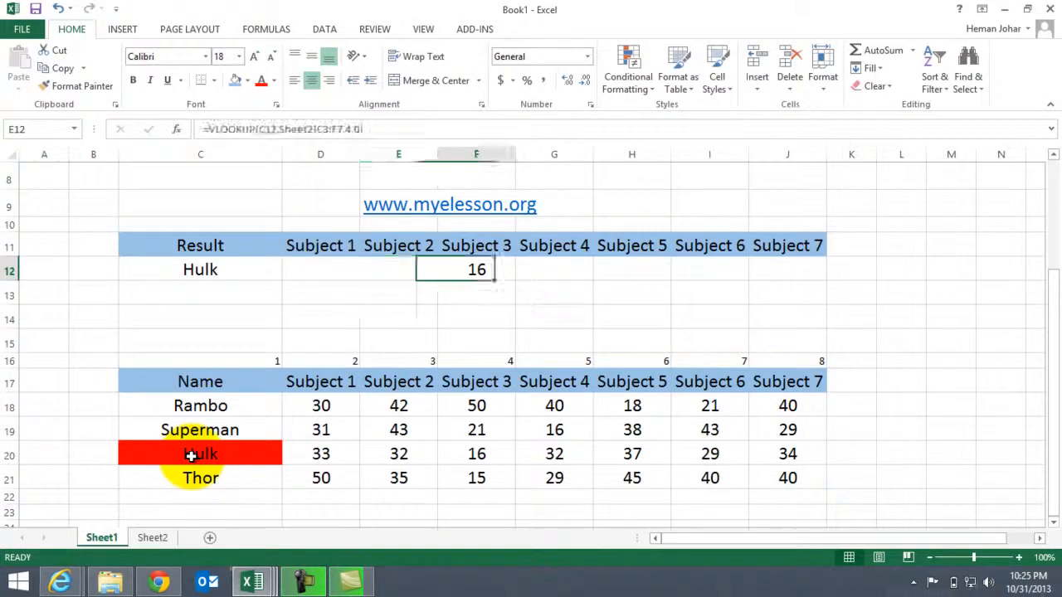
key(Delete)
Start a VLOOKUP formula under Subject 2 in E12, using C12 as the lookup value.
key(Left)
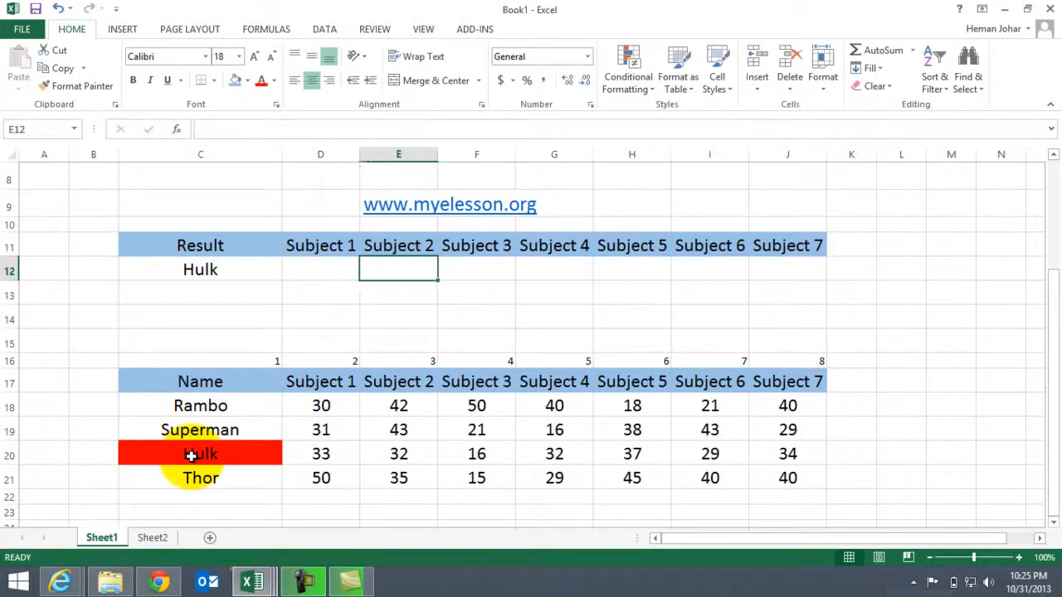
text(=vl)
key(Tab)
key(Left)
key(Left)
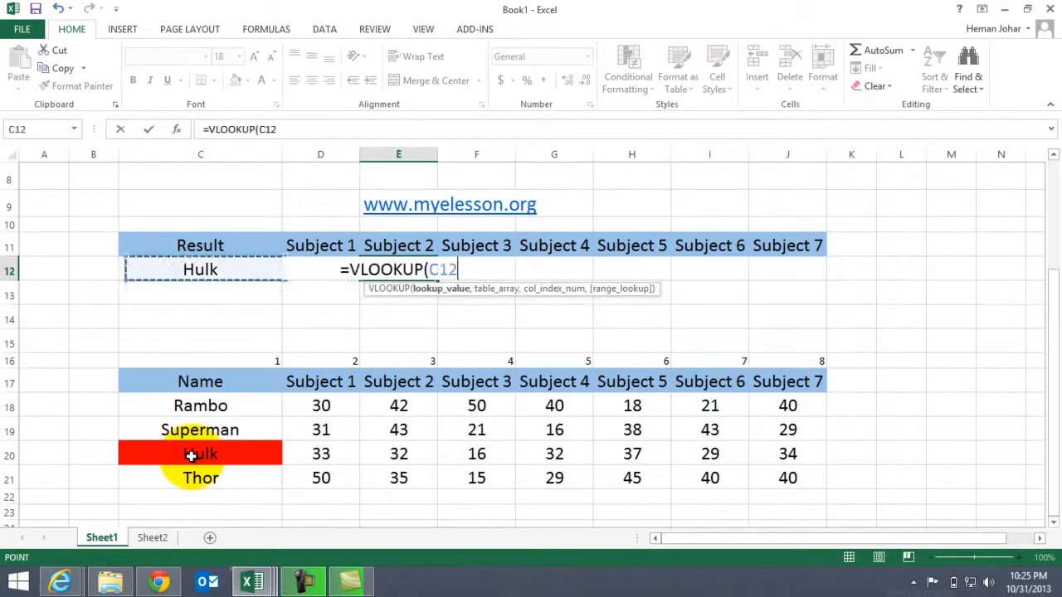
text(,)
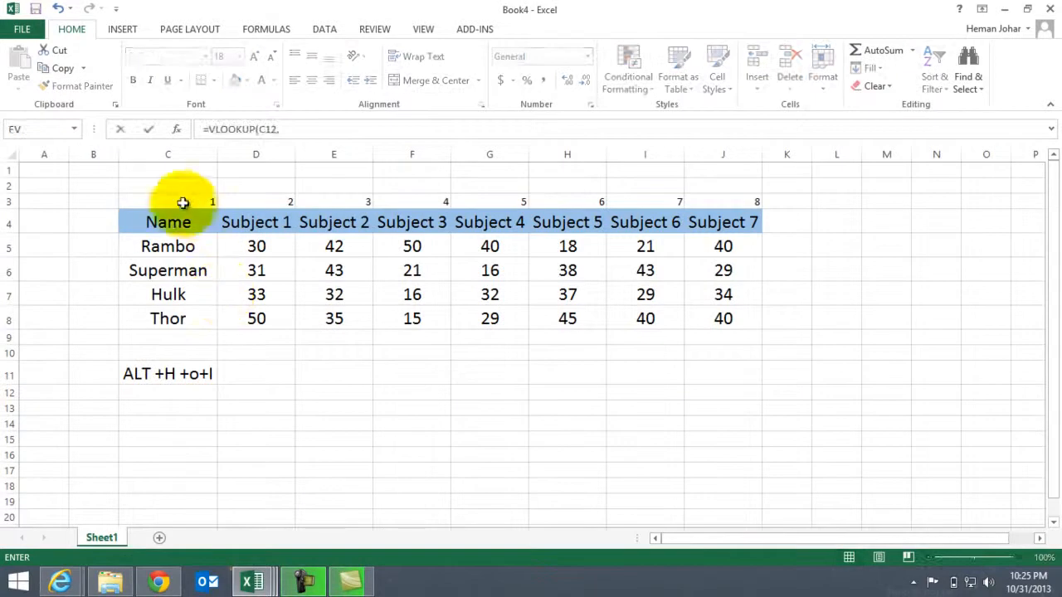
Set the formula's table array to range C4:E8 on Sheet1 of the Book4 workbook.
click(168, 223)
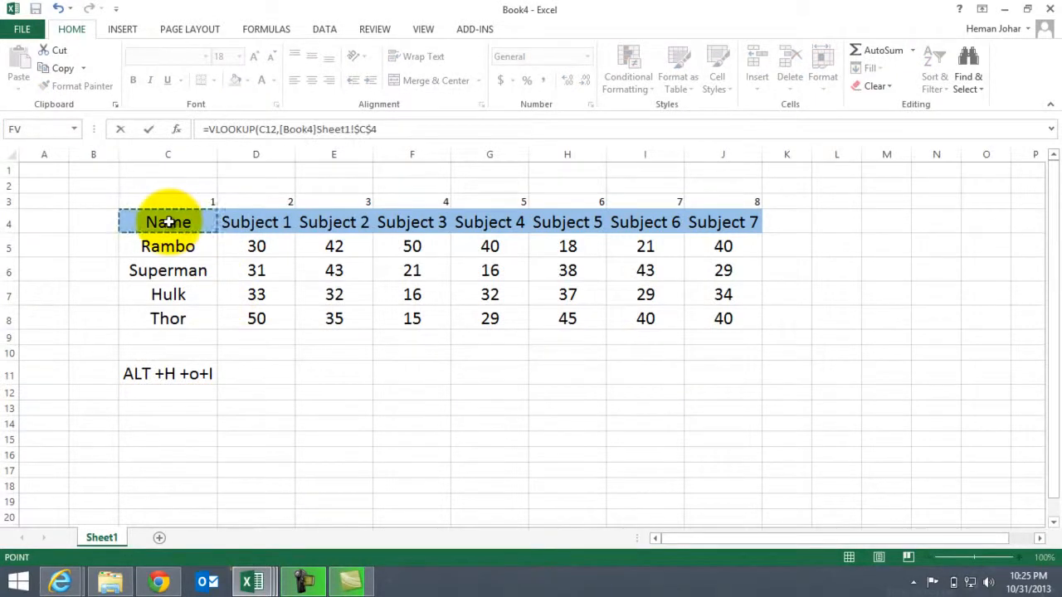
key(shift+Right)
key(shift+Right)
key(shift+Down)
key(shift+Down)
key(shift+Down)
key(shift+Down)
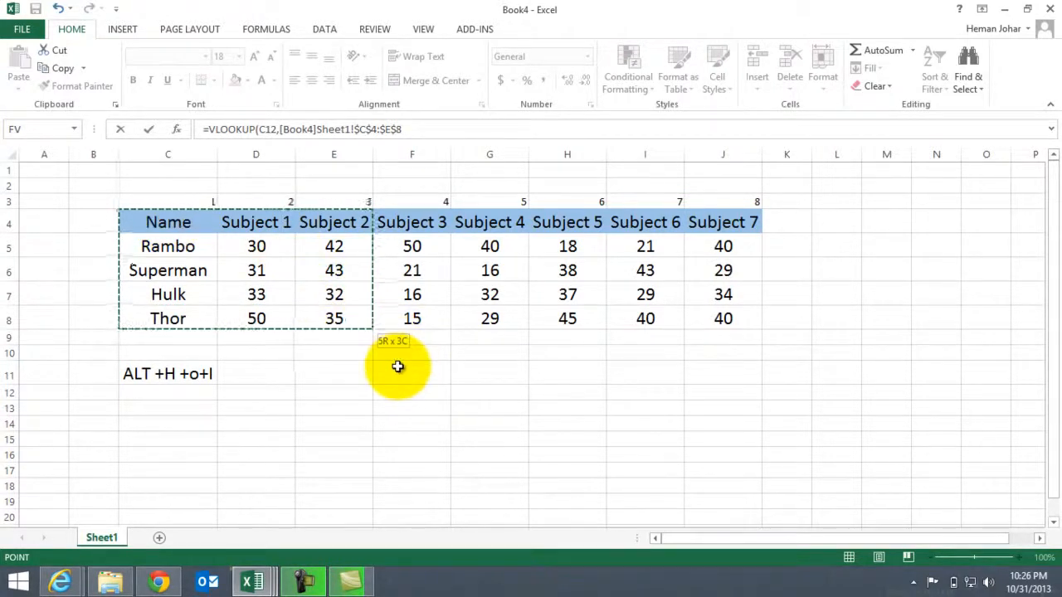
Complete the E12 formula with column index 3 and range lookup 0 as separate arguments.
click(420, 129)
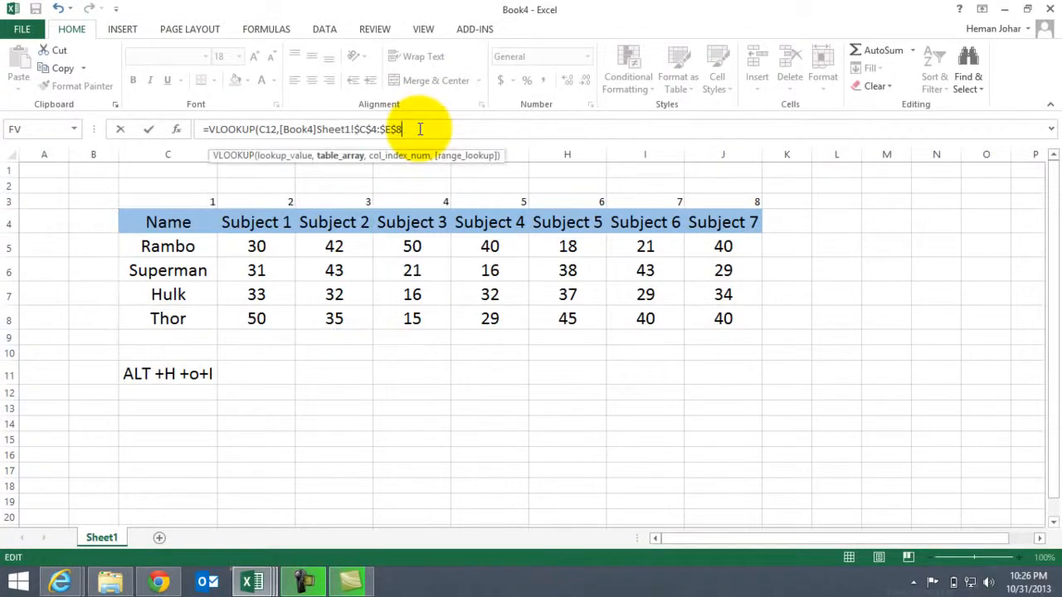
text(,)
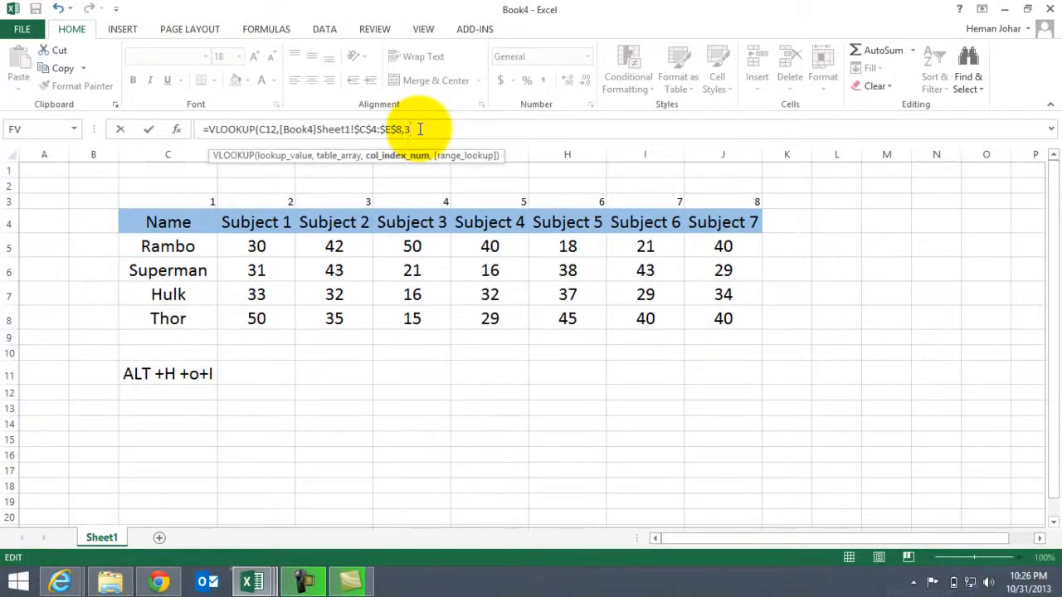
text(30))
key(Return)
key(Left)
key(Right)
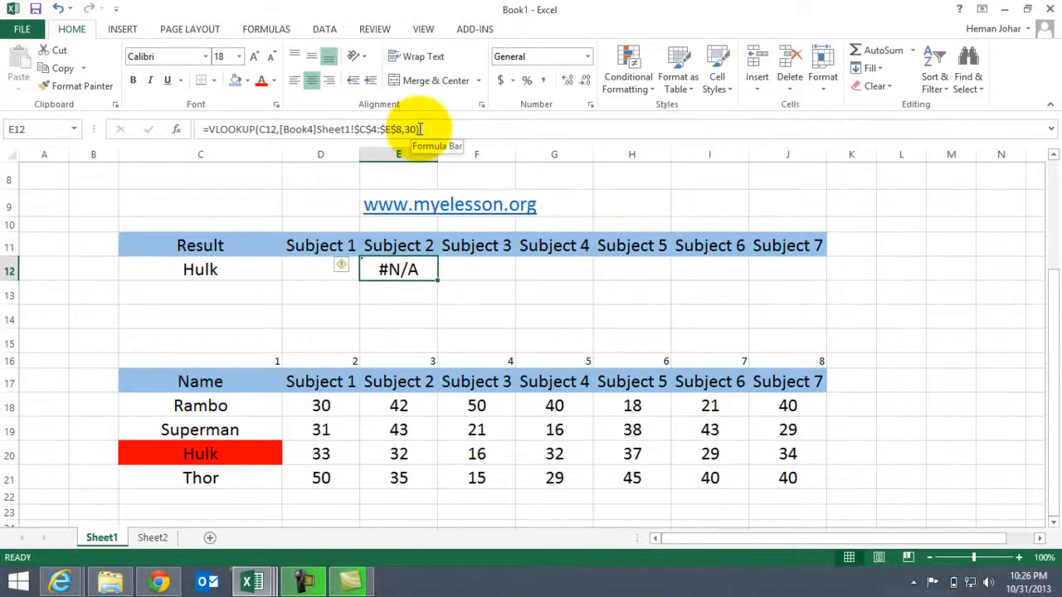
click(414, 129)
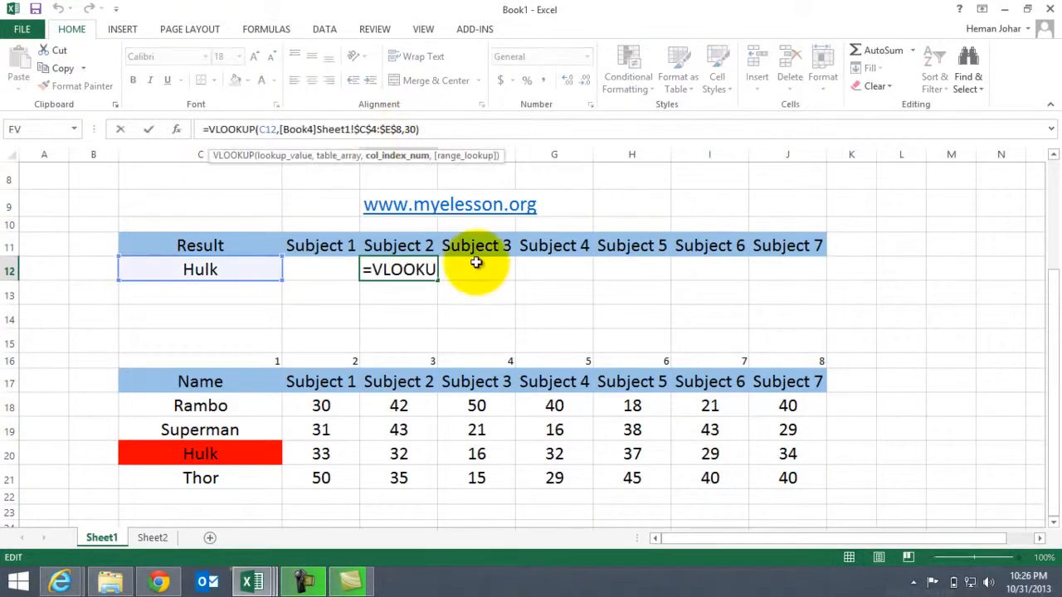
text(,)
key(ctrl+Return)
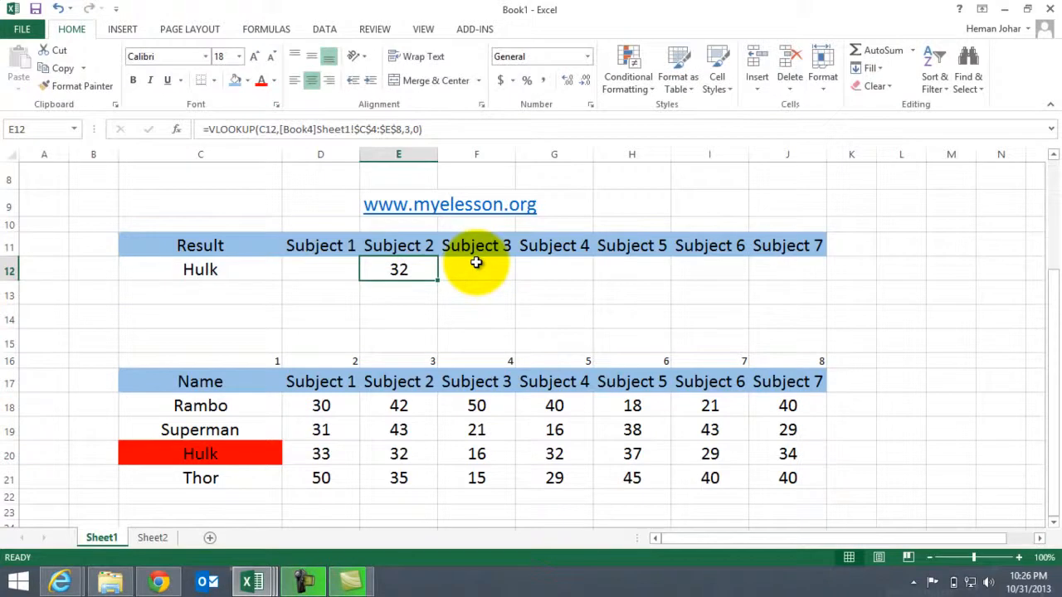
Clear the cross-workbook VLOOKUP formula from E12.
key(Up)
key(Down)
key(Delete)
Look over the VLOOKUP case list for the Multiple Vlookup item, then return to D12 in the Result row.
key(Up)
key(Up)
key(Up)
key(Up)
key(Up)
key(Up)
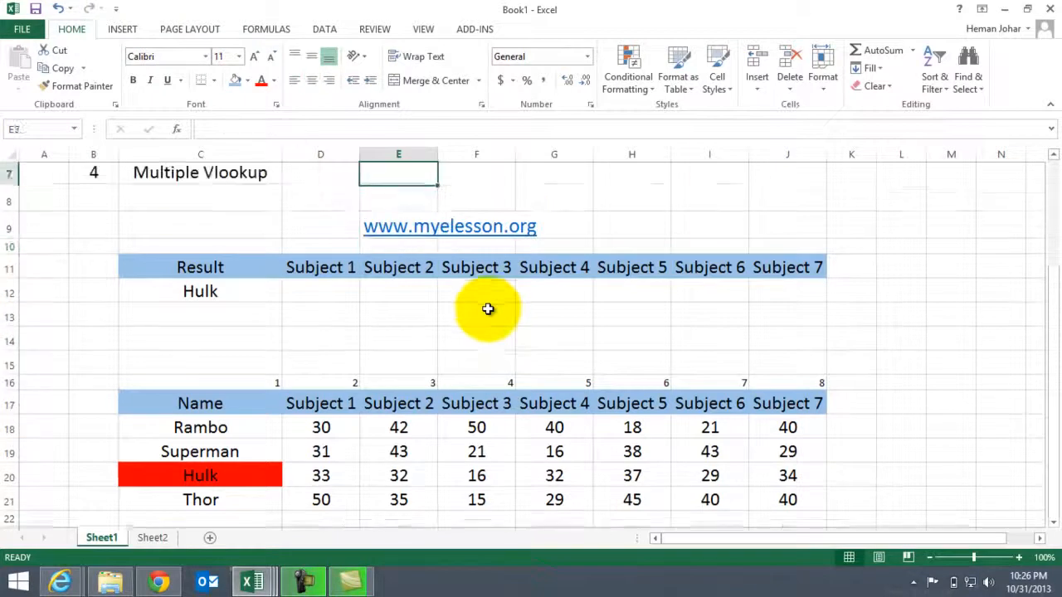
key(Left)
key(Left)
key(Down)
key(Down)
key(Down)
key(Down)
key(Down)
key(Down)
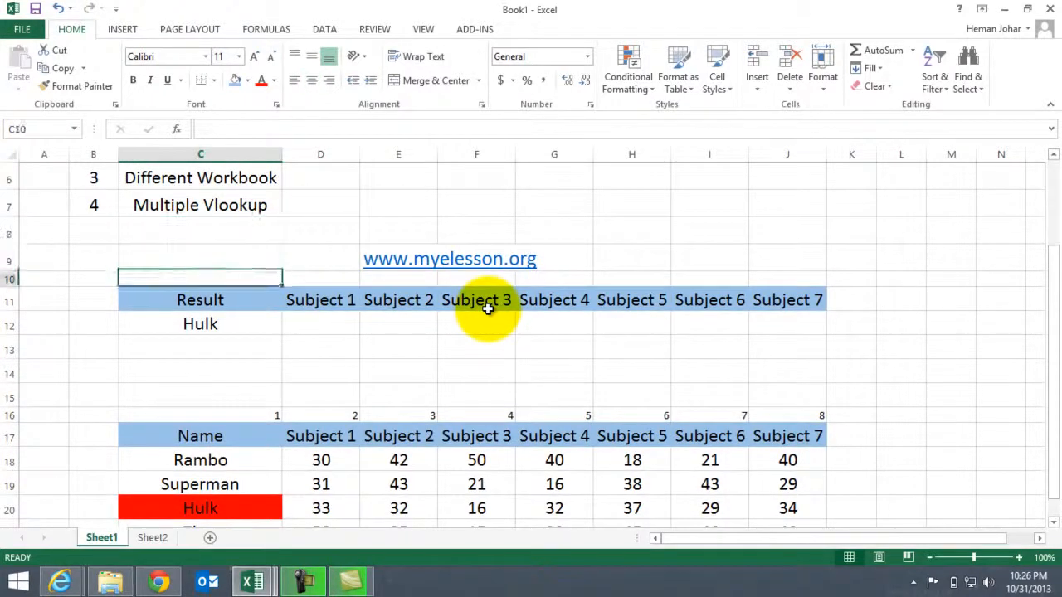
key(Right)
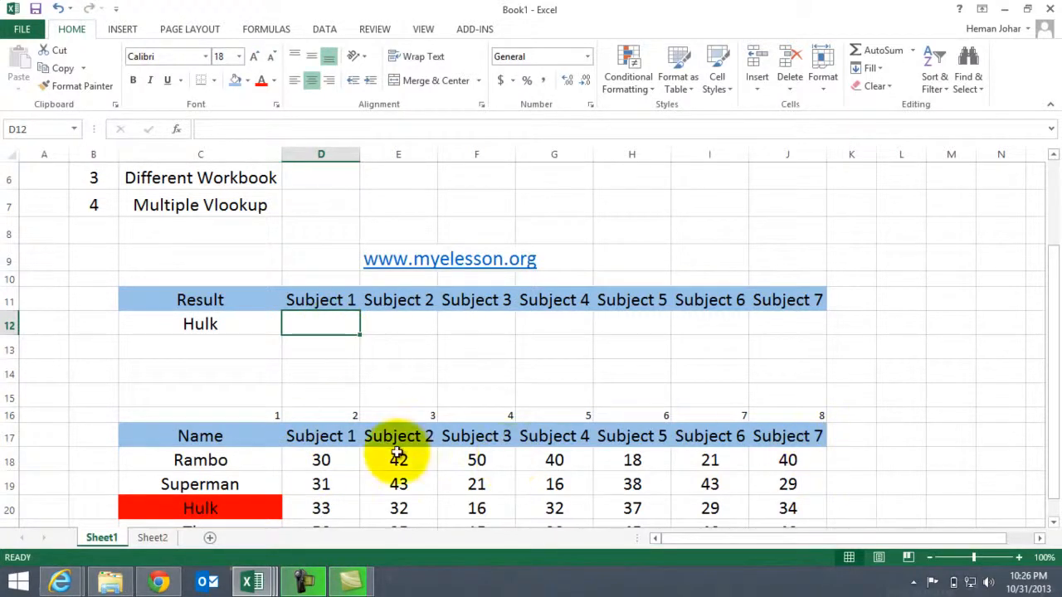
Replace the lookup name in C12 with Rambo.
click(204, 324)
text(Rambo)
key(Return)
click(203, 326)
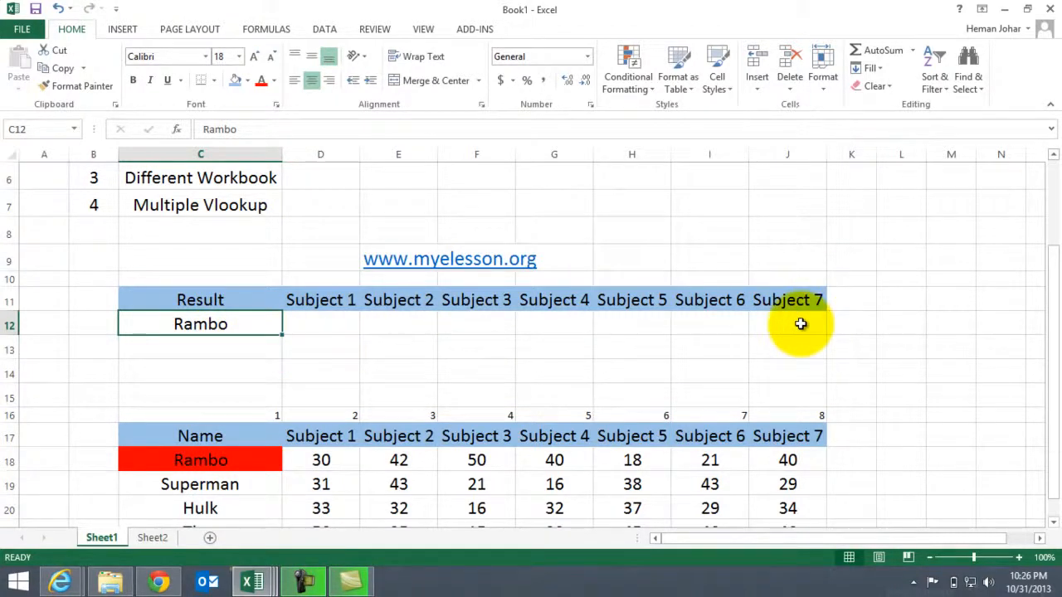
Start a VLOOKUP formula under Subject 1 in D12 with the absolute lookup value $C$12.
key(Right)
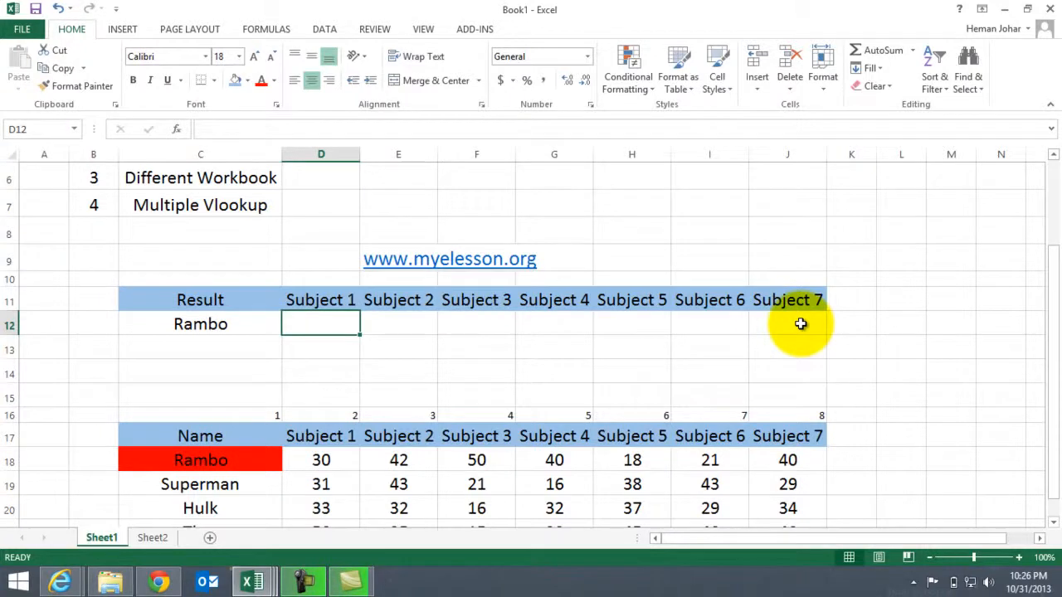
text(=vlo)
key(Tab)
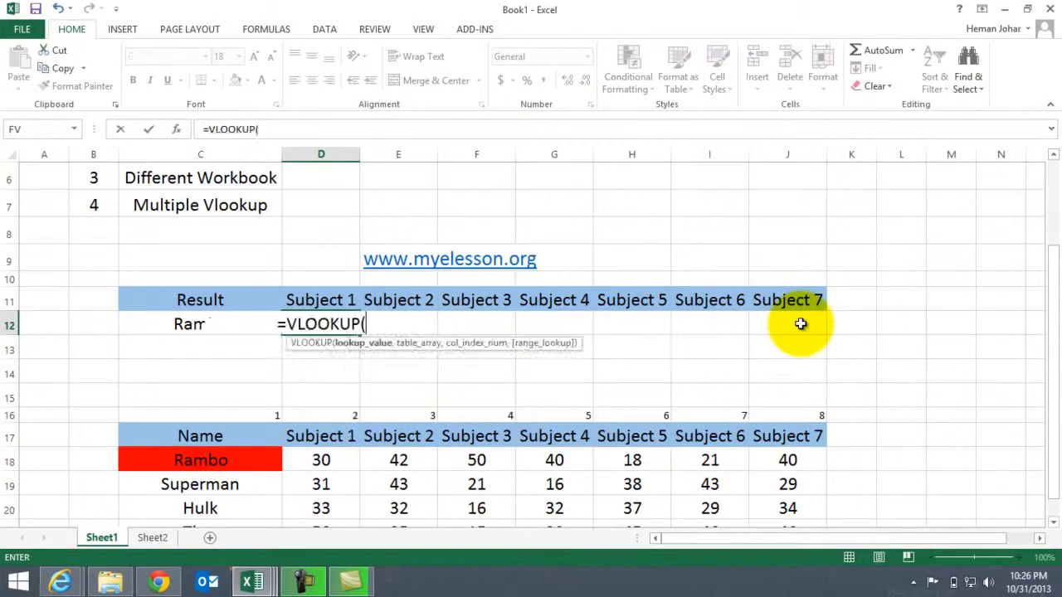
key(Left)
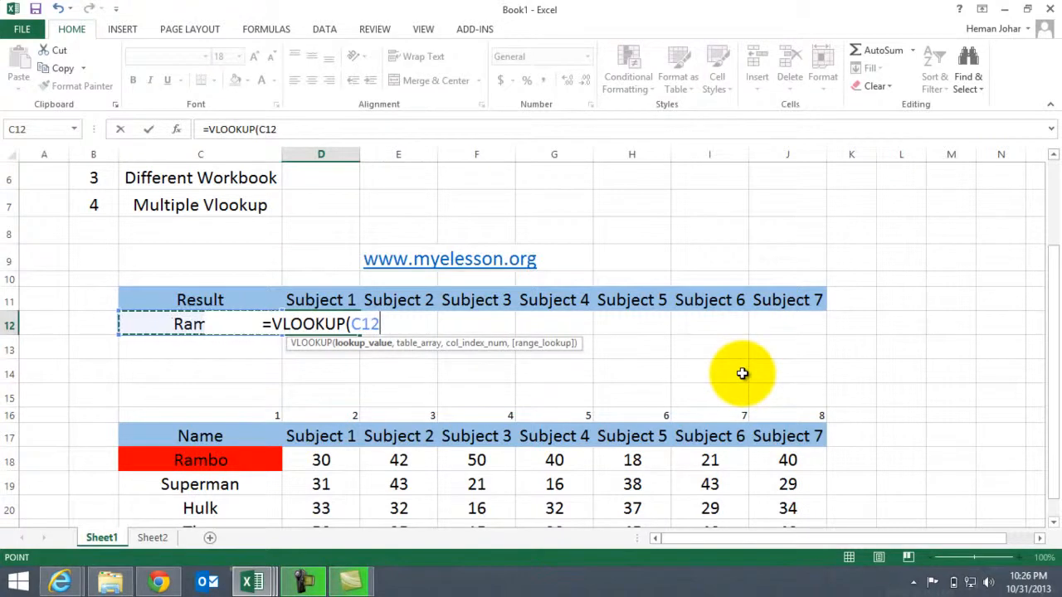
key(F4)
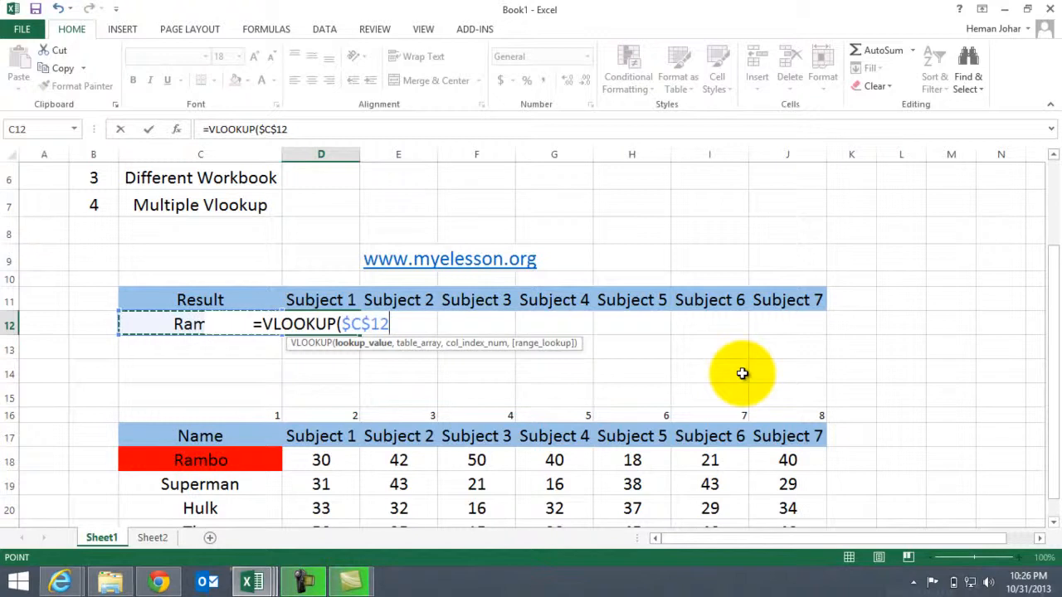
text(,)
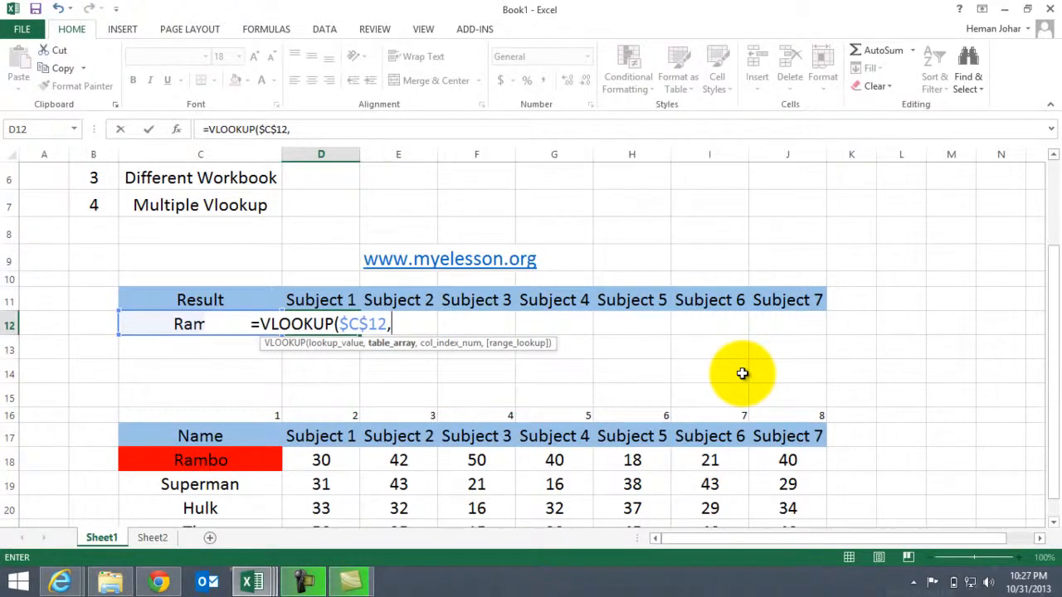
Set the table array to the whole marks table as the absolute range $C$17:$J$21.
drag(215, 436, 398, 438)
key(shift+Right)
key(shift+Right)
key(shift+Right)
key(shift+Right)
key(shift+Right)
key(shift+Down)
key(shift+Down)
key(shift+Down)
key(shift+Down)
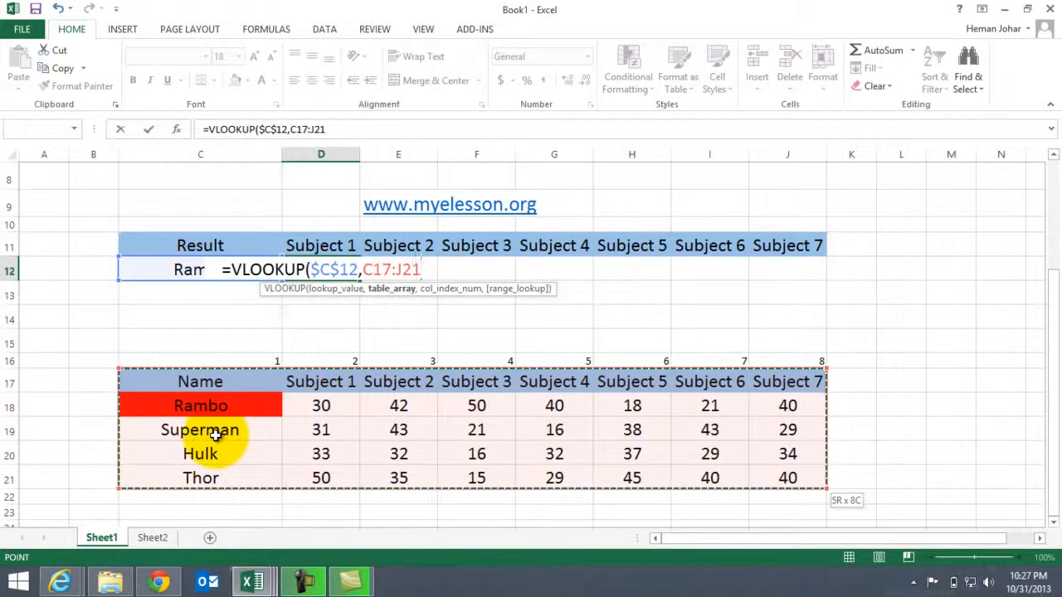
key(F4)
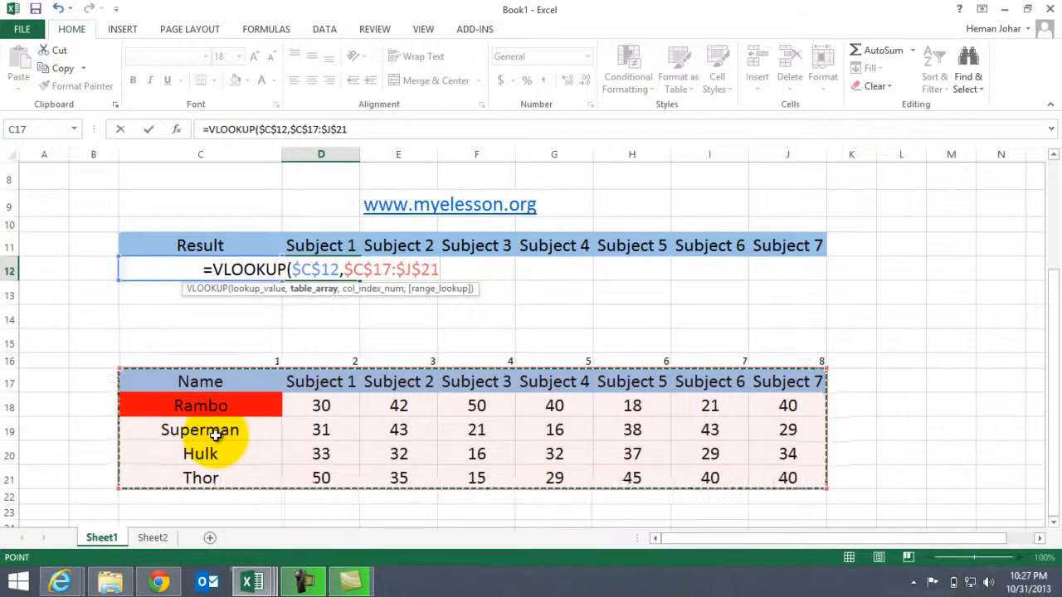
Use a COLUMNS function over C11:D11, from Result to Subject 1, as the VLOOKUP column index in D12.
text(,)
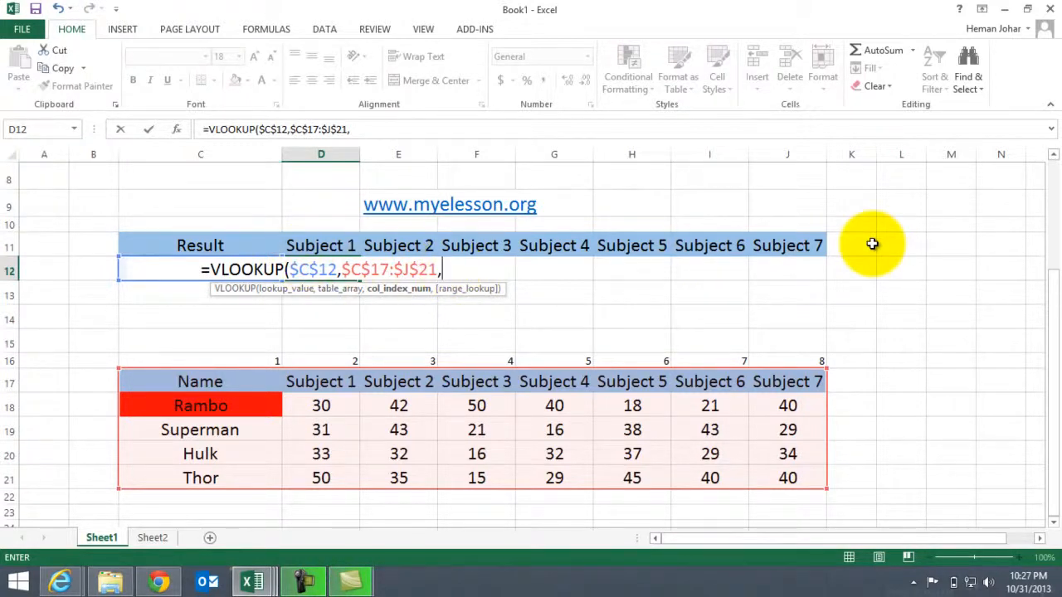
text(col)
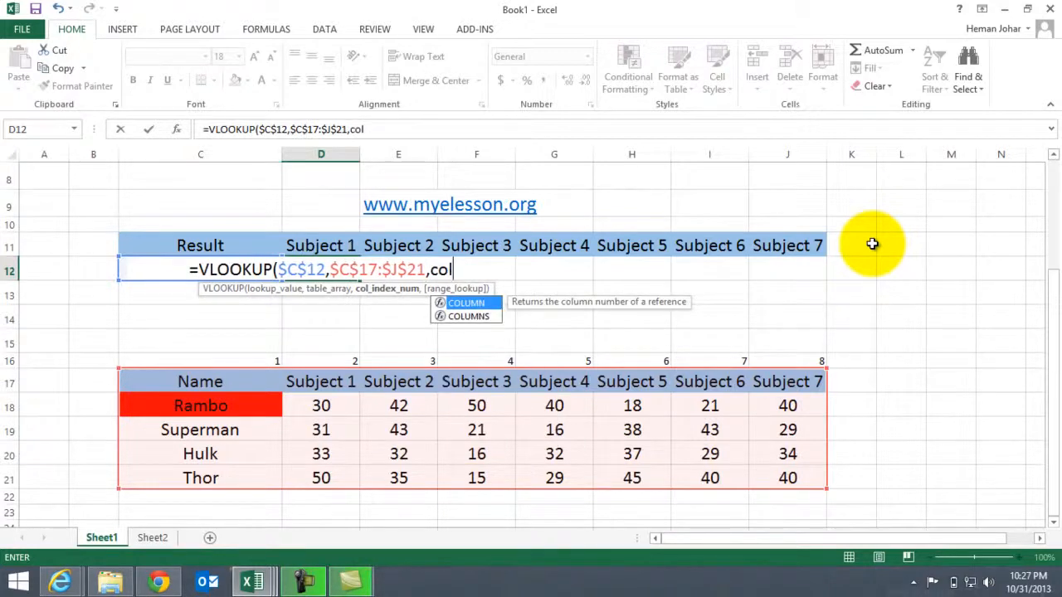
text(umns)
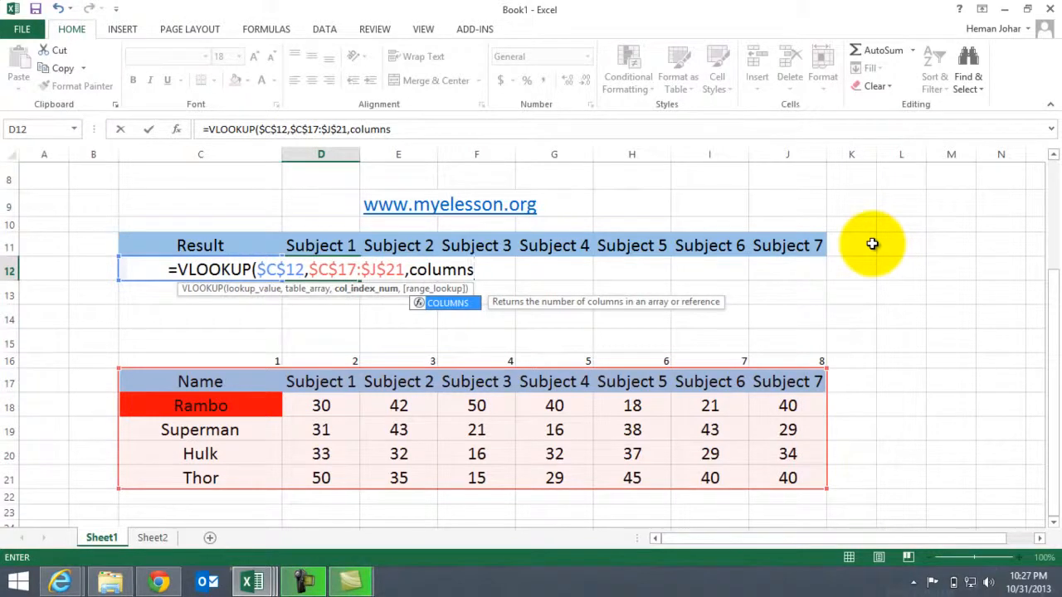
text(()
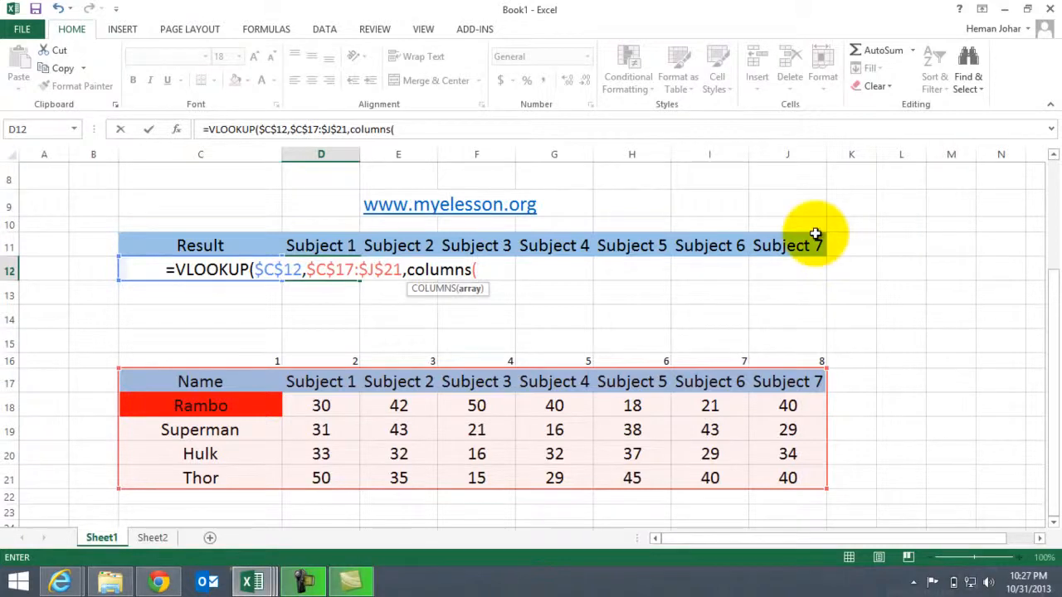
click(252, 245)
key(shift+Right)
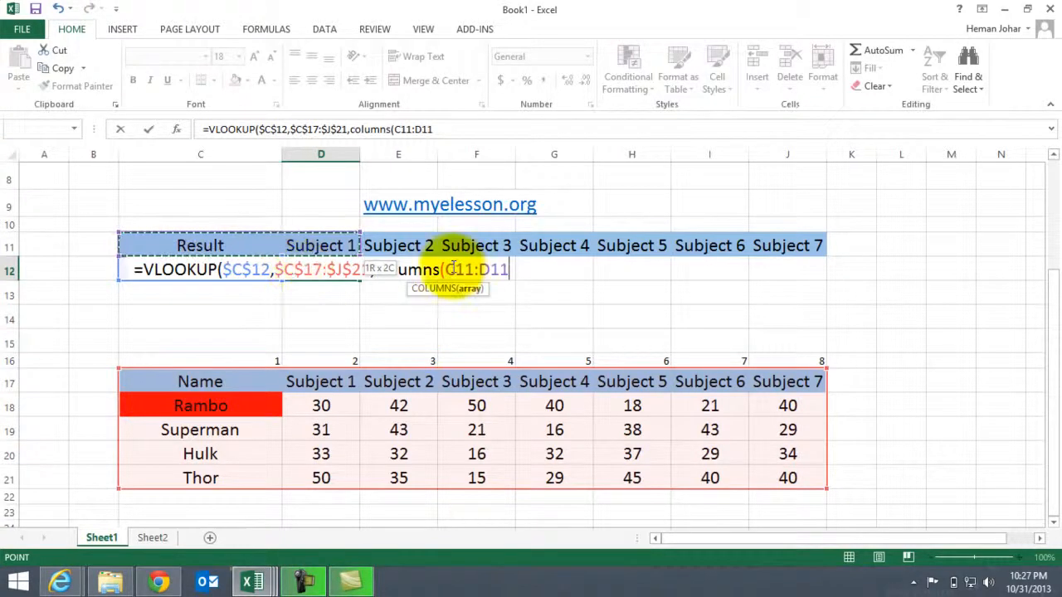
Make the first reference inside COLUMNS absolute as $C$11, leaving D11 relative.
click(455, 264)
double_click(454, 268)
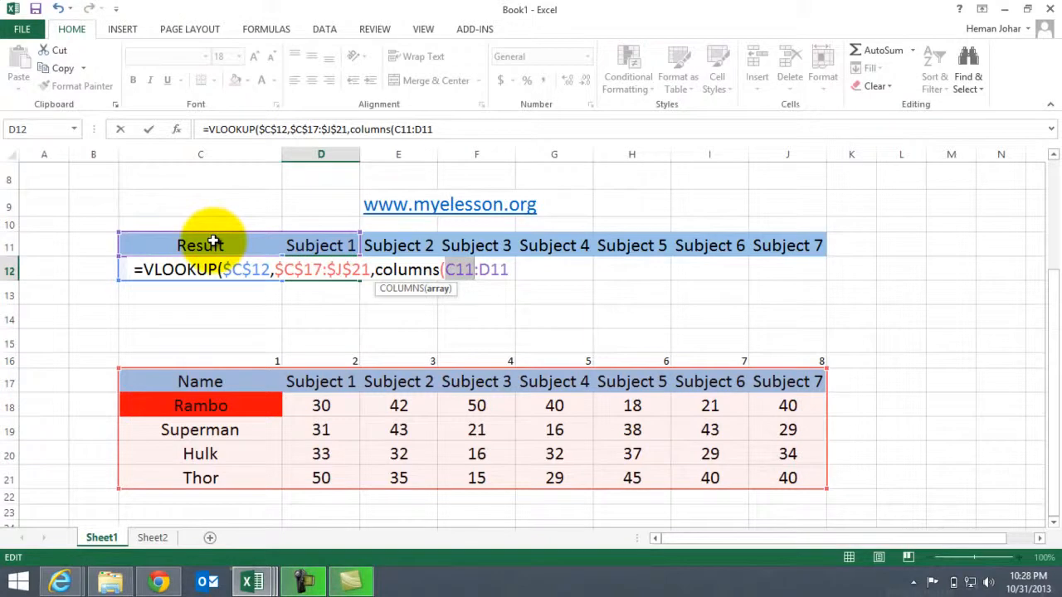
key(F4)
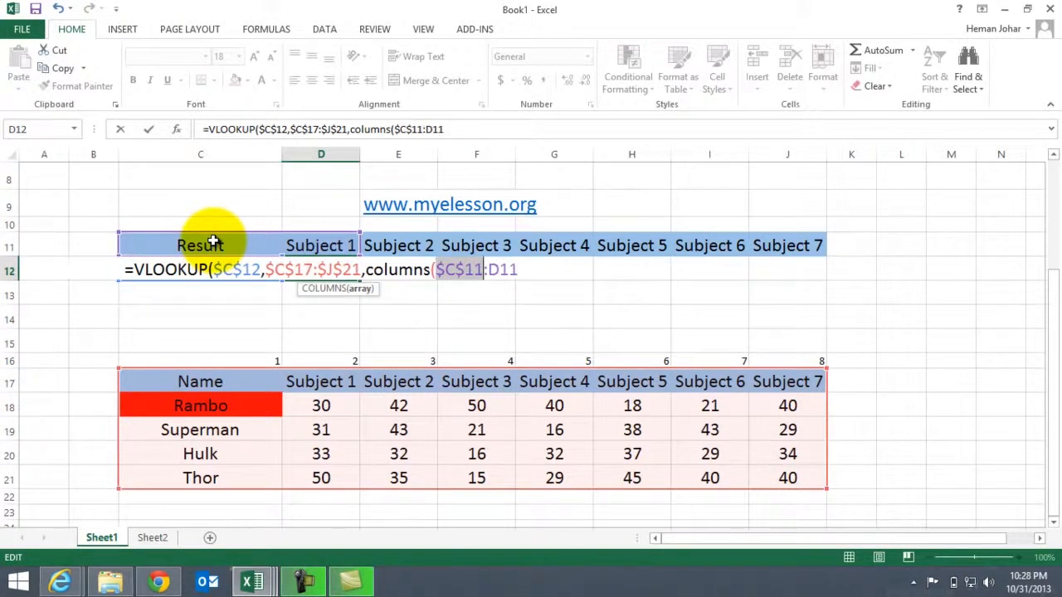
key(Right)
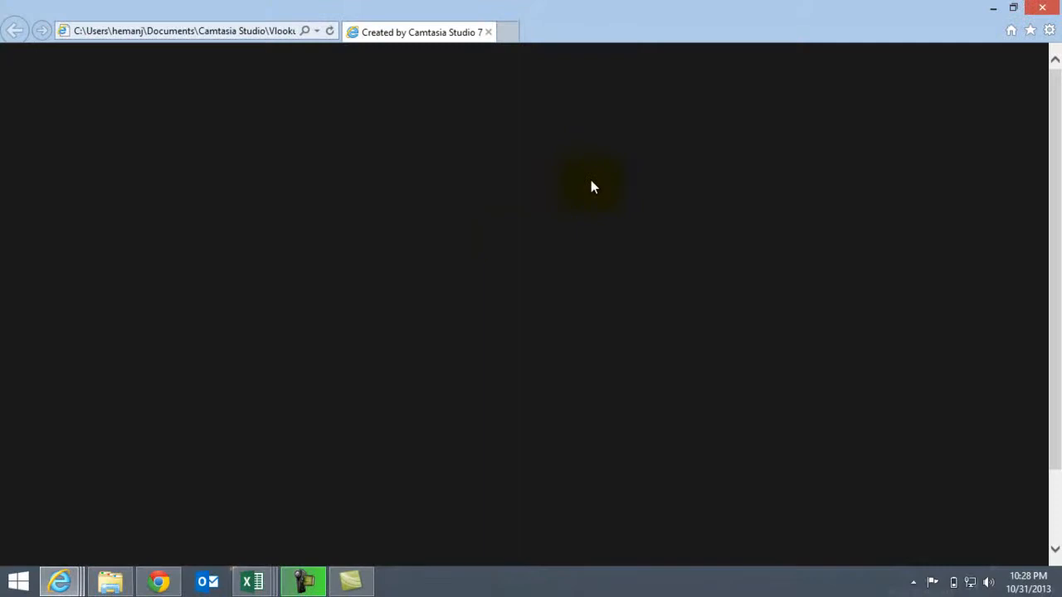
click(993, 9)
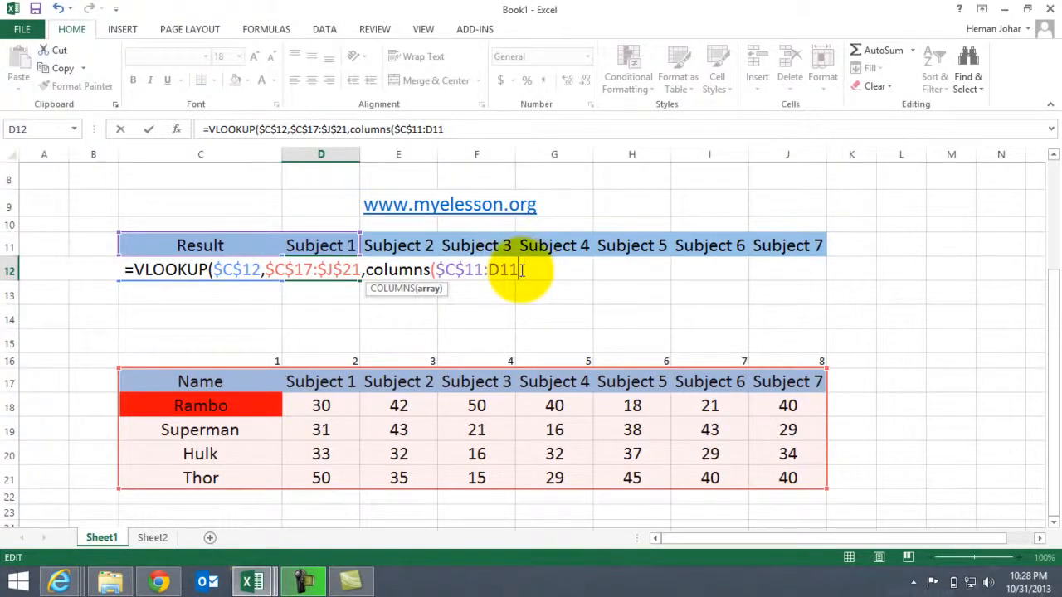
Close the COLUMNS function, set the range lookup to 0 for an exact match, and enter the formula in D12.
text())
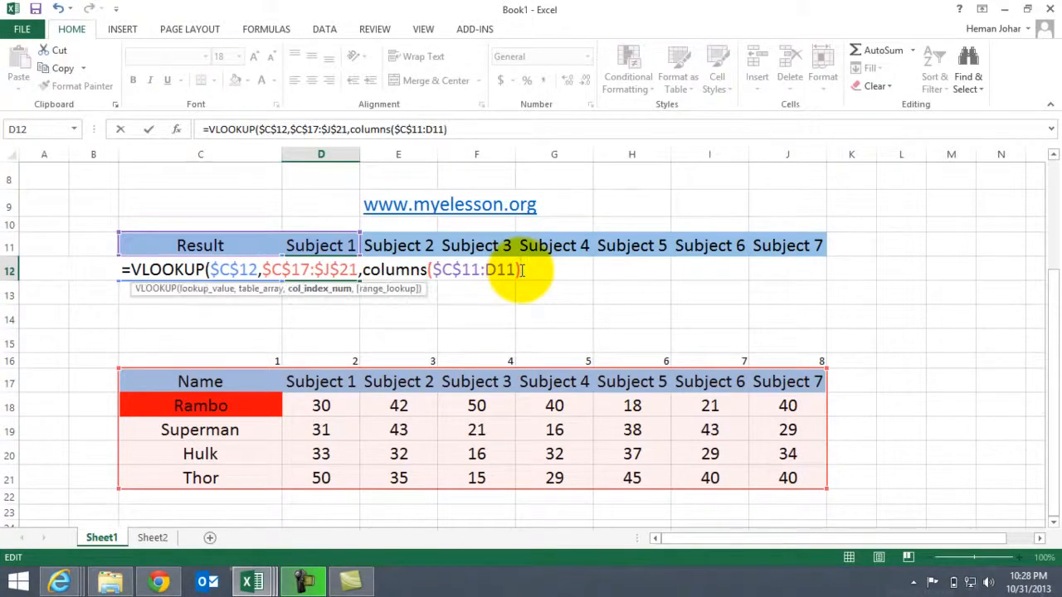
text(,)
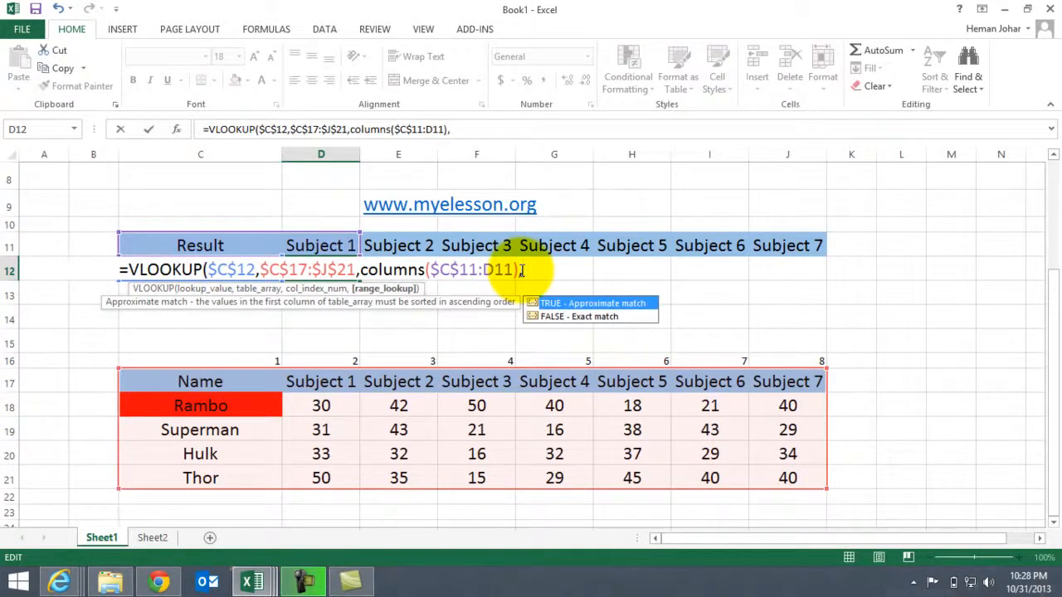
text(0)
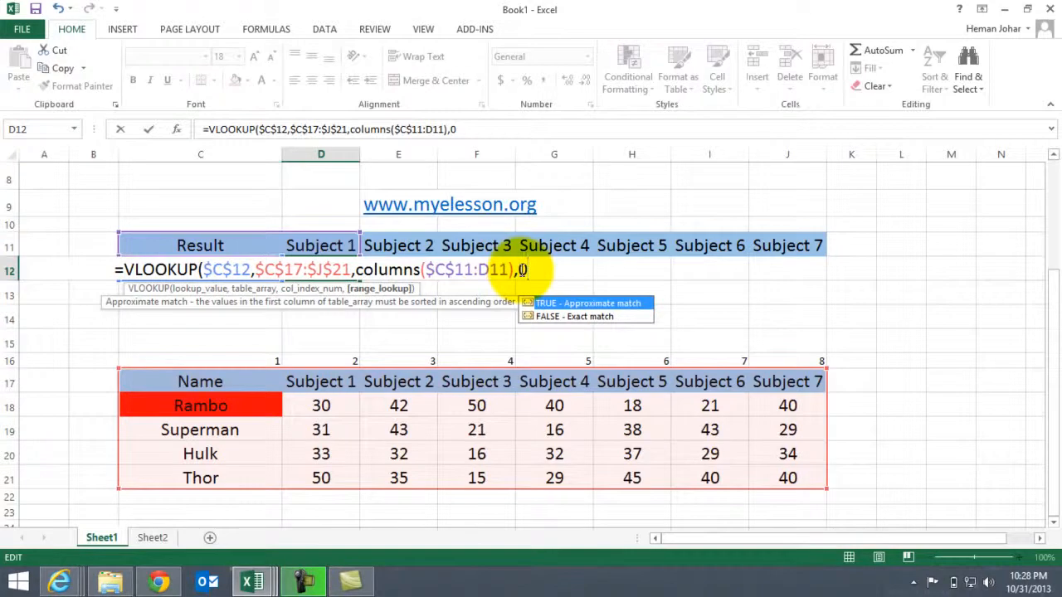
text())
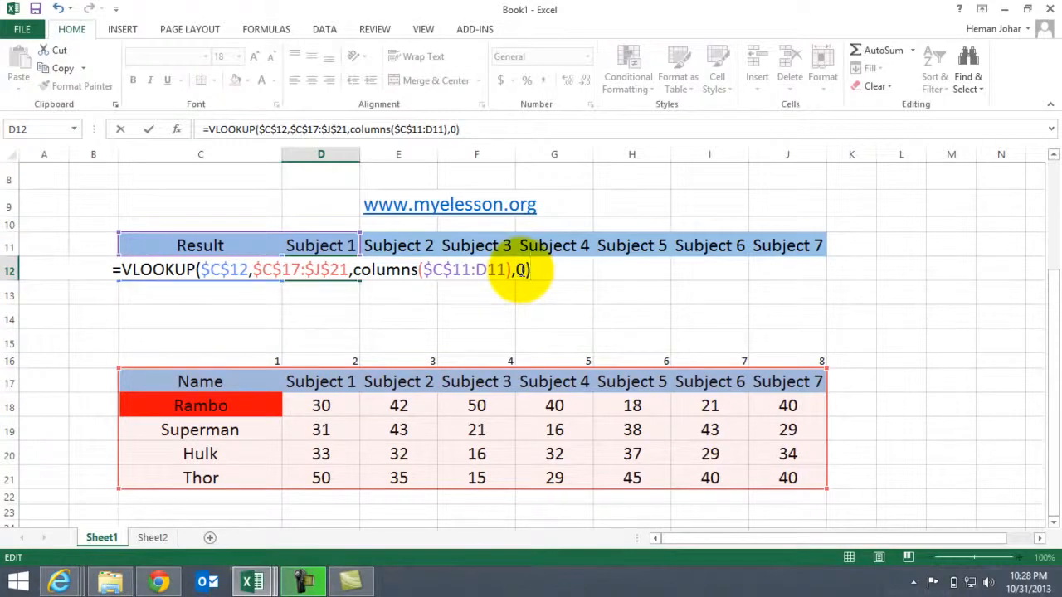
key(Return)
key(Up)
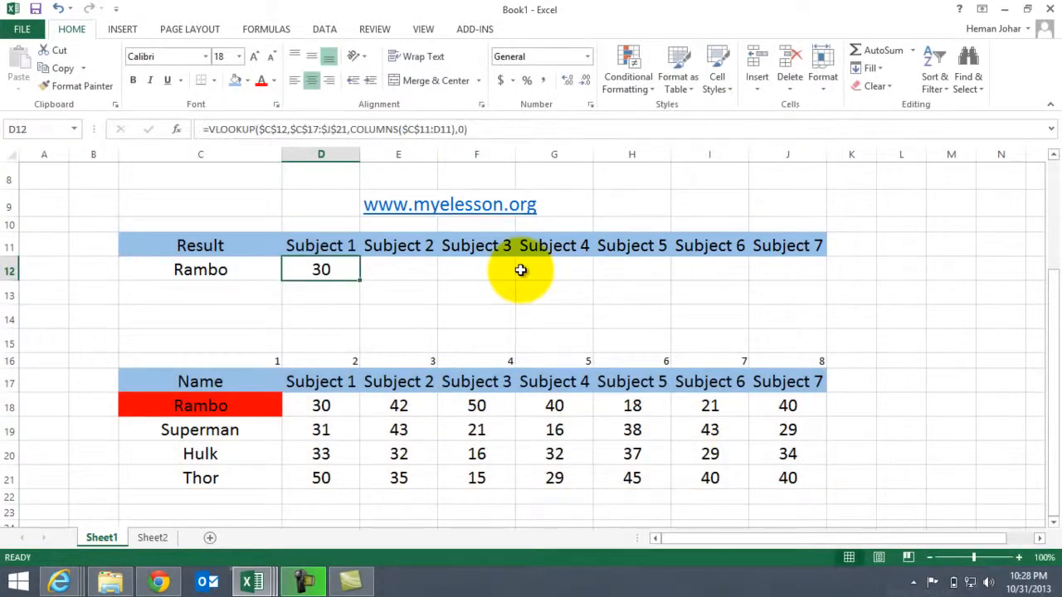
Copy the D12 VLOOKUP formula across the Result row through Subject 7 in J12.
key(ctrl+c)
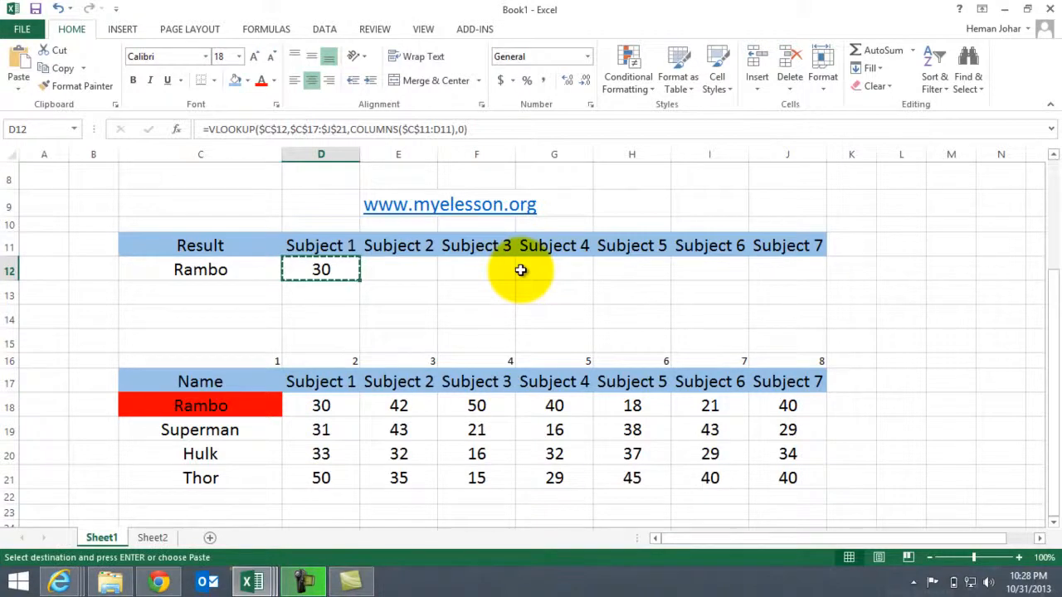
key(shift+Right)
key(shift+Right)
key(shift+Right)
key(shift+Right)
key(shift+Right)
key(shift+Right)
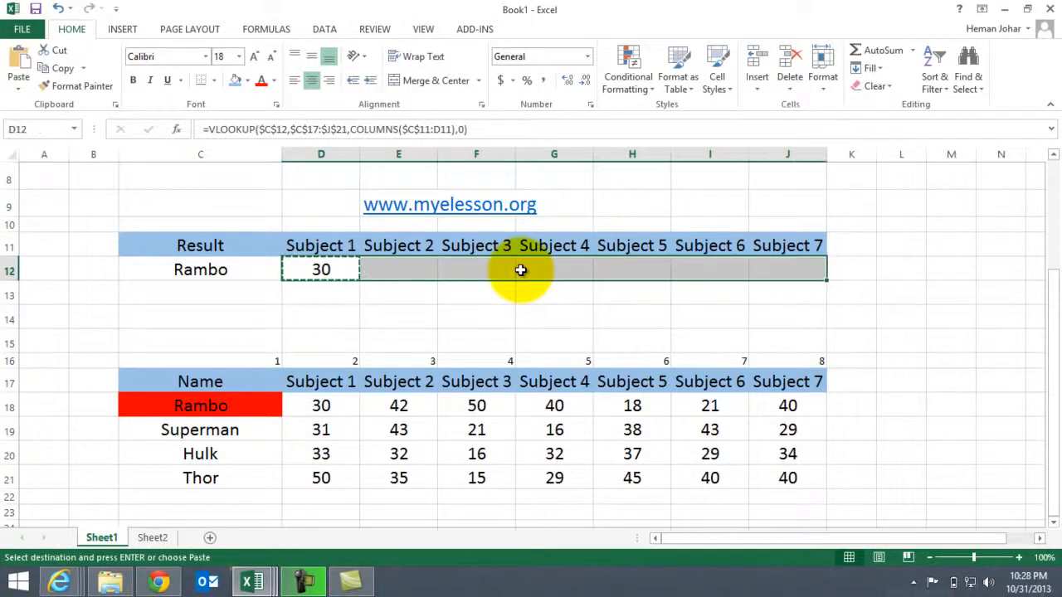
key(ctrl+v)
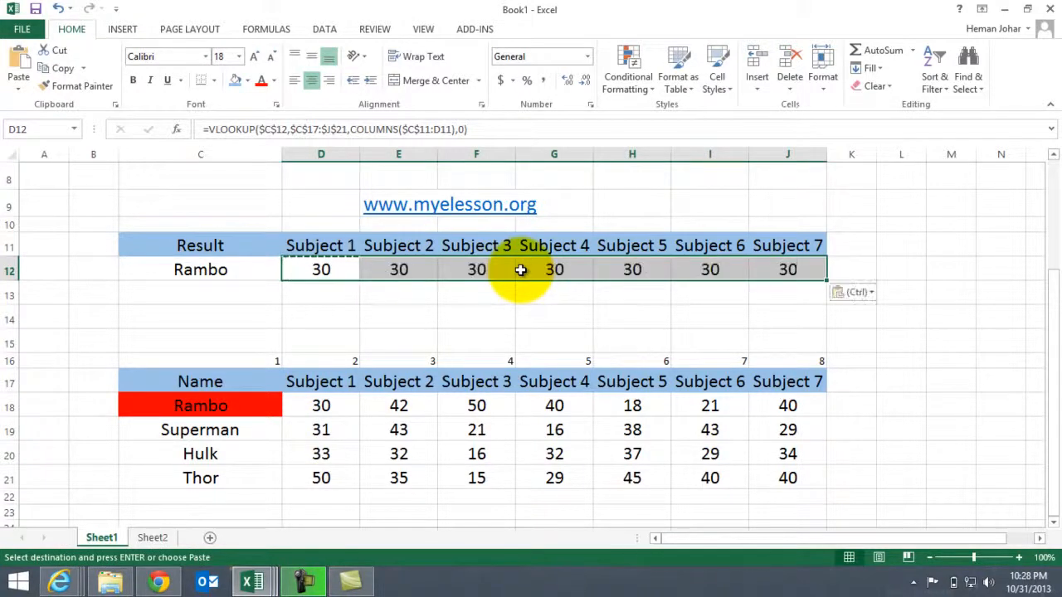
click(682, 316)
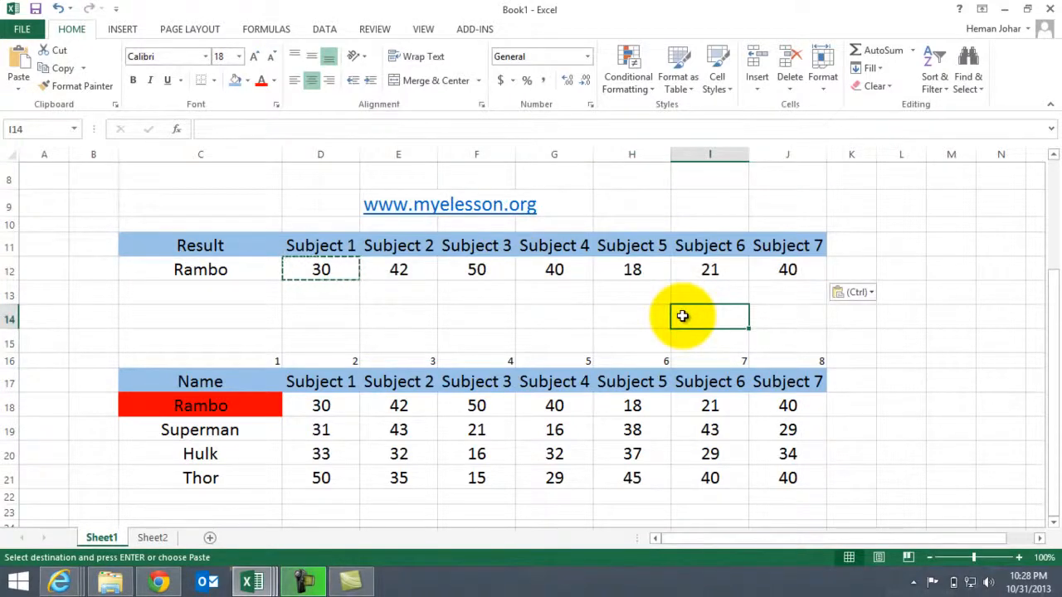
Look over the VLOOKUP case list and the training file download line above the Result row.
key(Up)
key(Up)
key(Up)
key(Up)
key(Up)
key(Up)
key(Up)
key(Up)
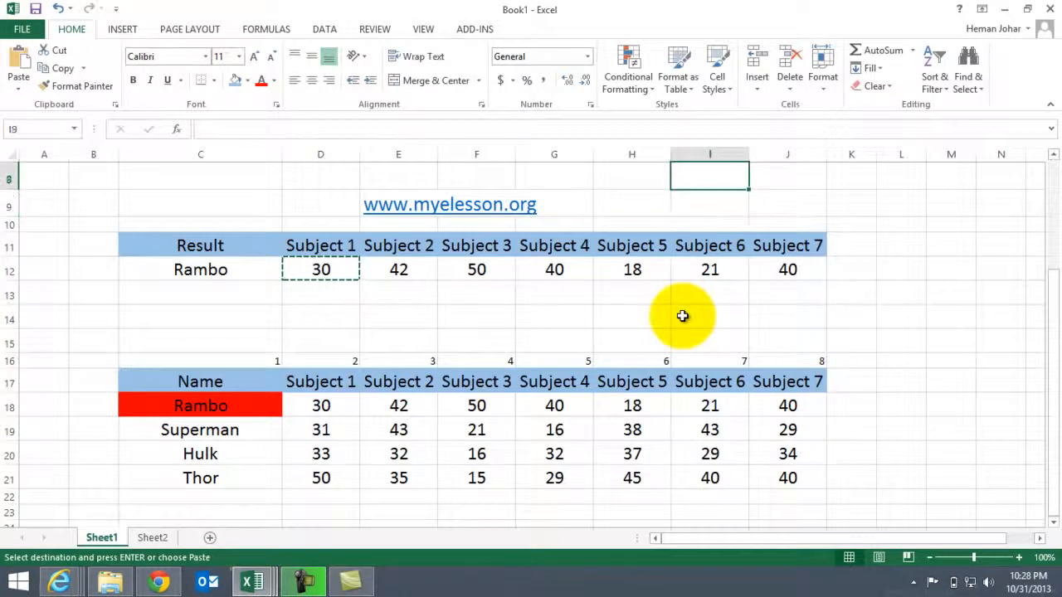
key(Up)
key(Up)
key(Up)
key(Up)
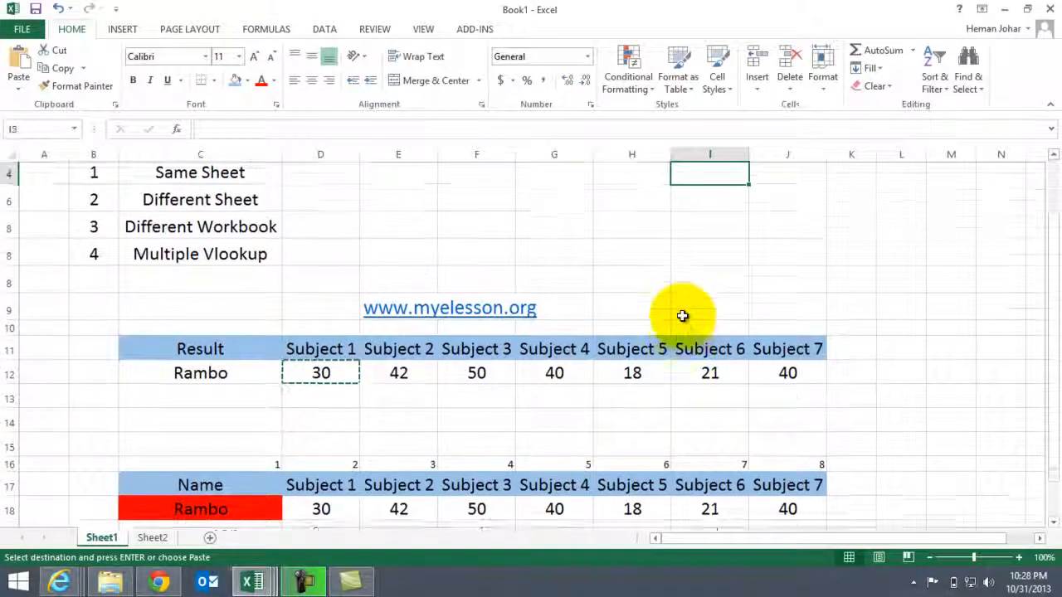
key(Up)
key(Left)
key(Left)
key(Left)
key(Left)
key(Left)
key(Left)
key(Left)
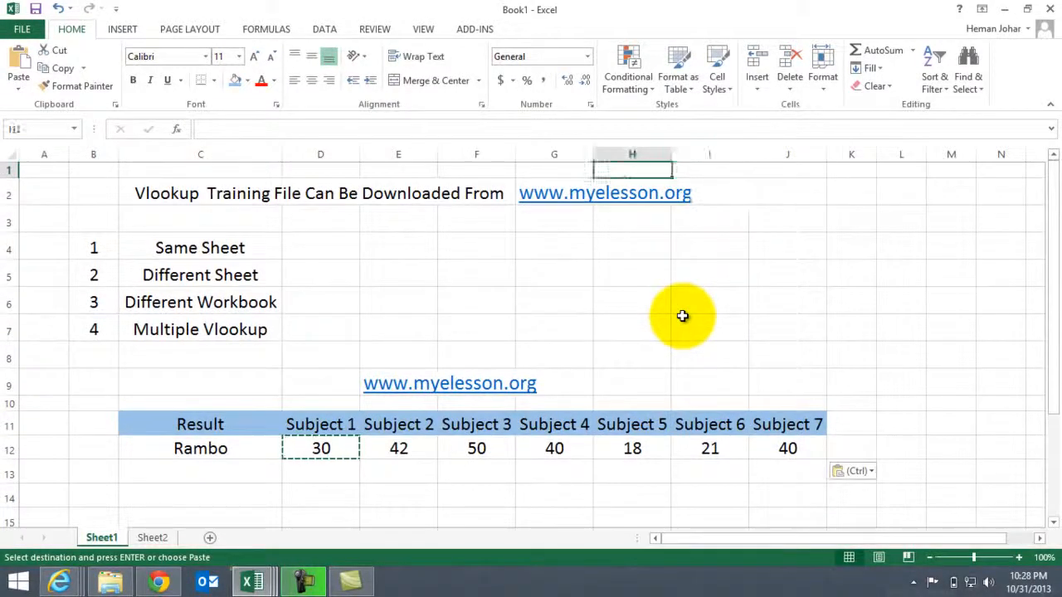
key(Down)
key(Down)
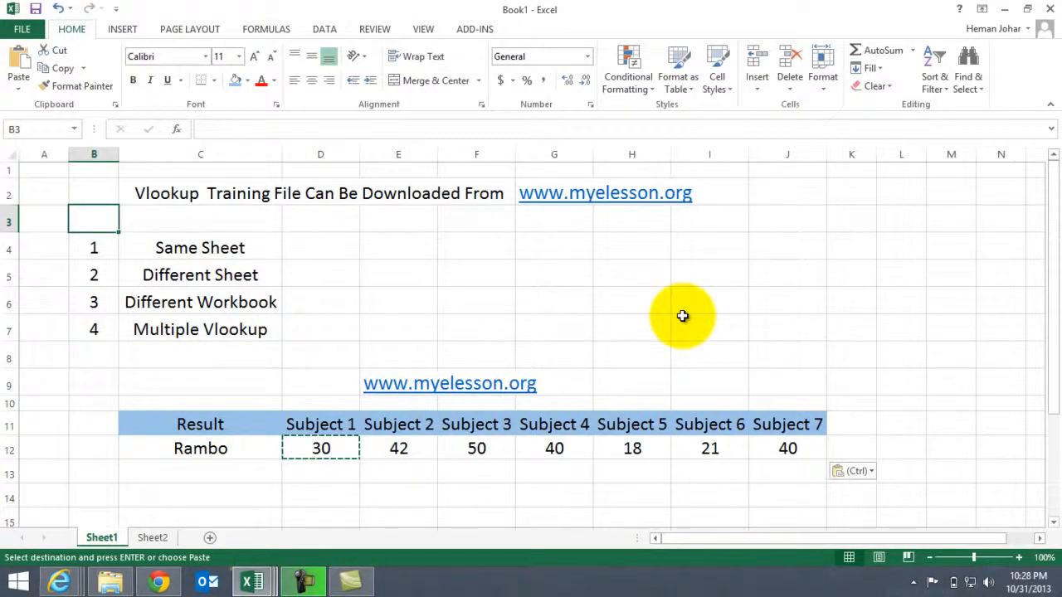
click(641, 295)
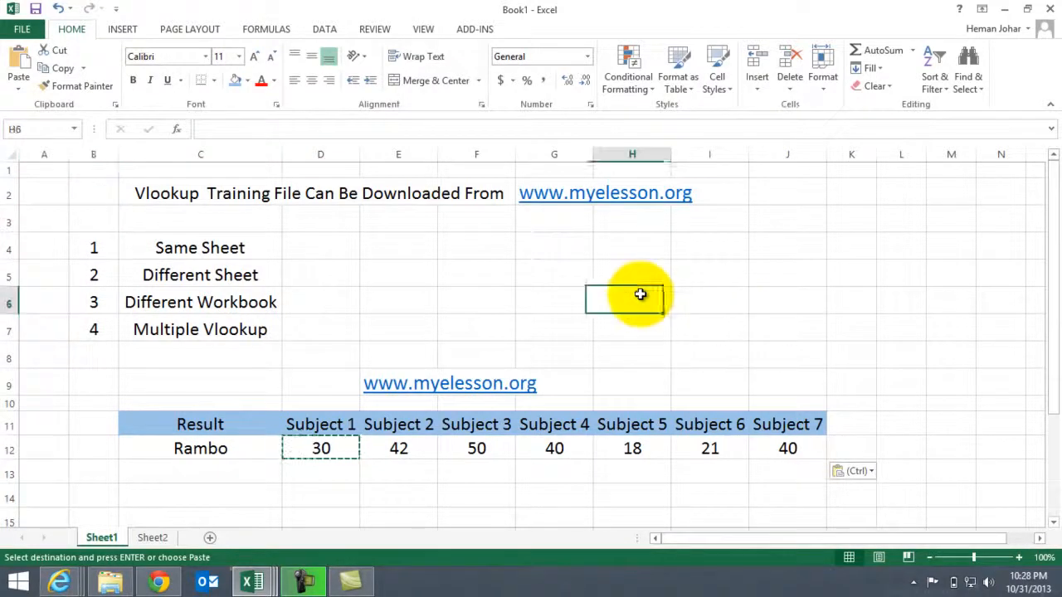